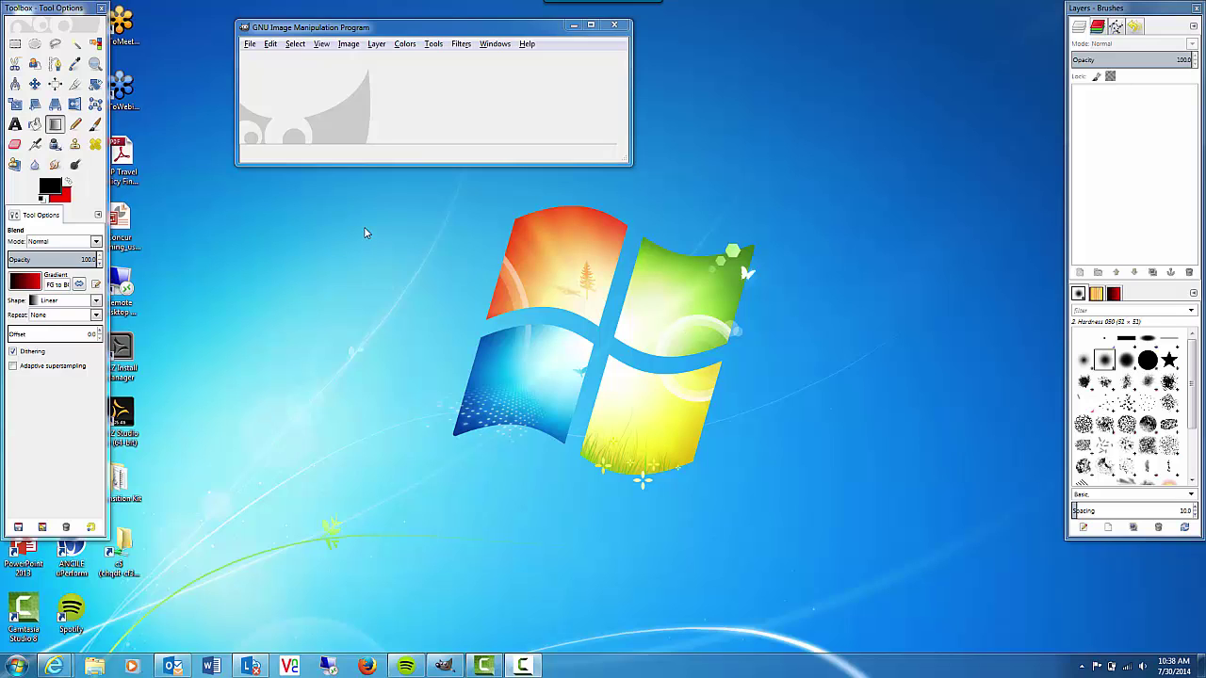
# - Start a new image sized 800 × 600 pixels
pyautogui.click(250, 46)
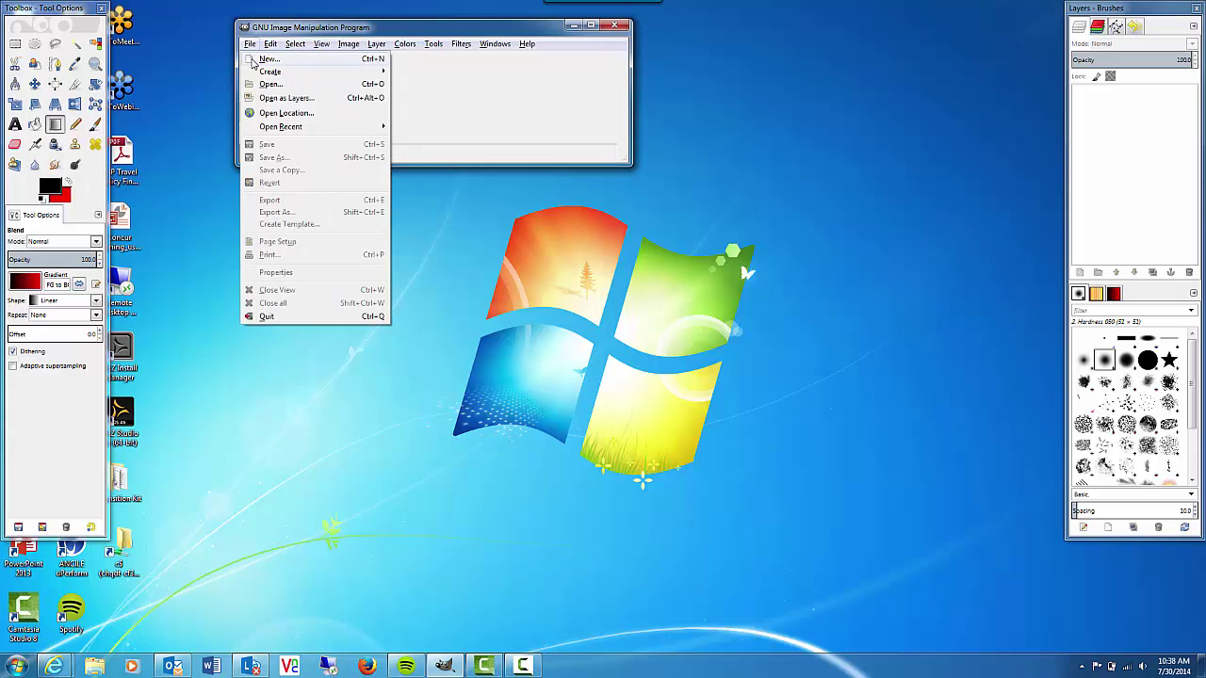
pyautogui.click(254, 60)
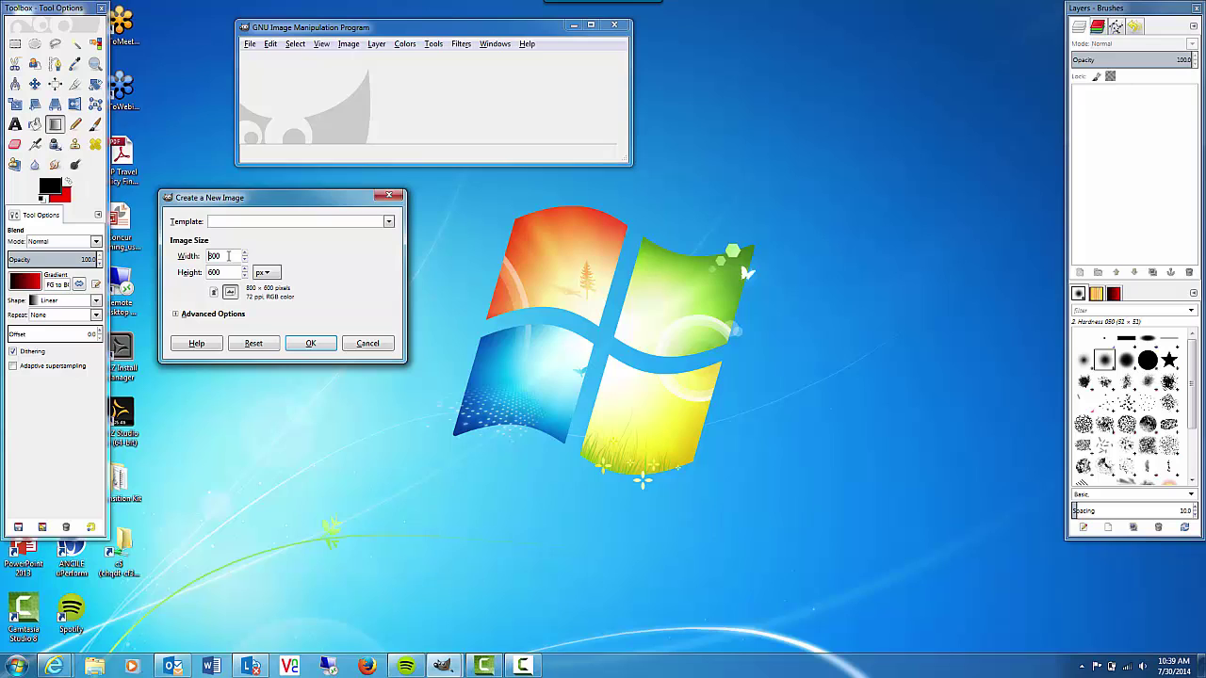
pyautogui.doubleClick(216, 272)
pyautogui.doubleClick(224, 256)
pyautogui.click(269, 274)
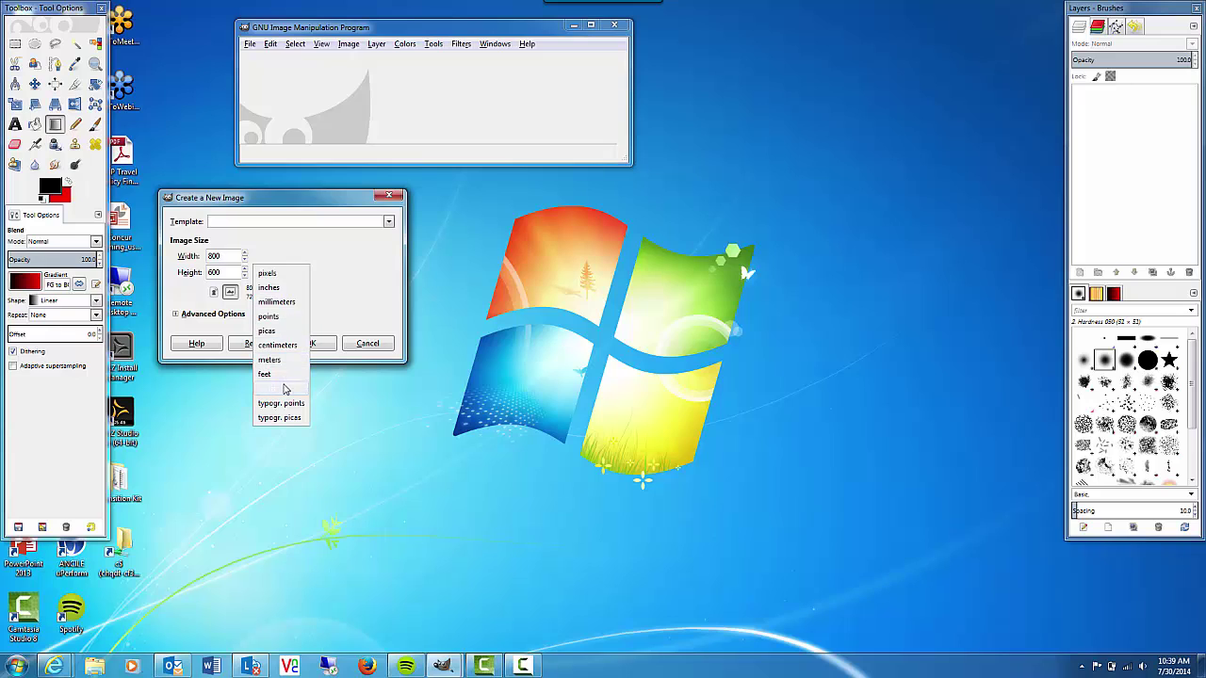
pyautogui.click(288, 276)
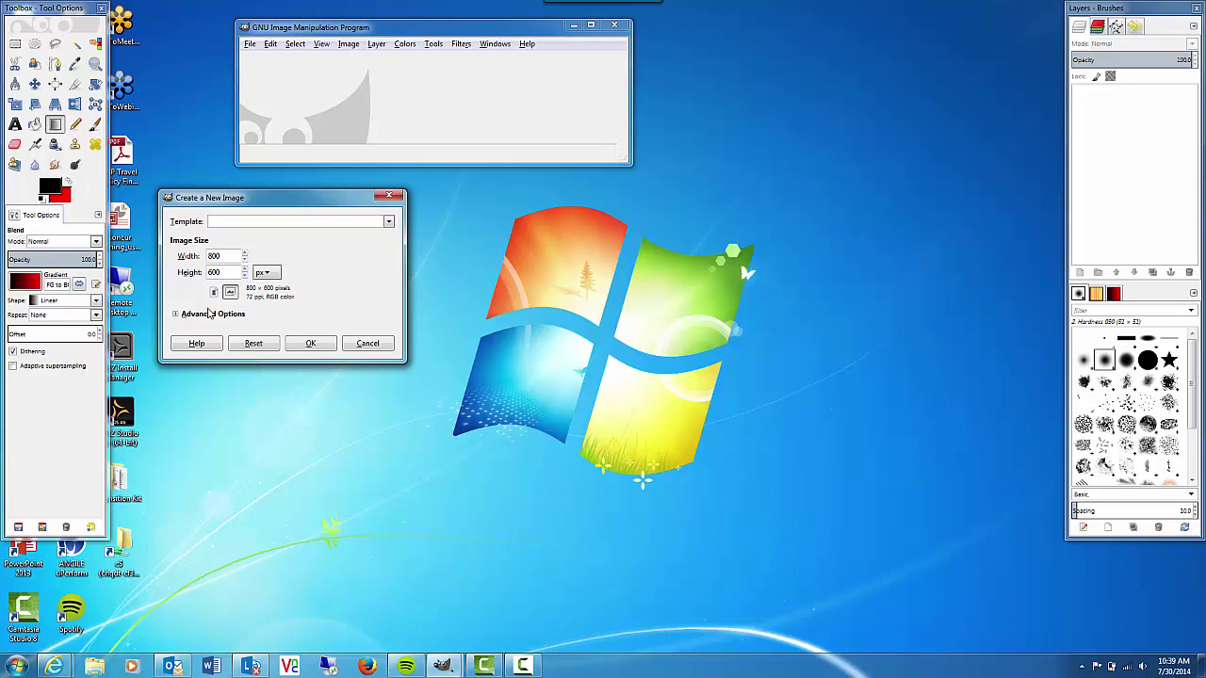
# - Set the advanced options to RGB colour with a background-colour fill
pyautogui.click(176, 315)
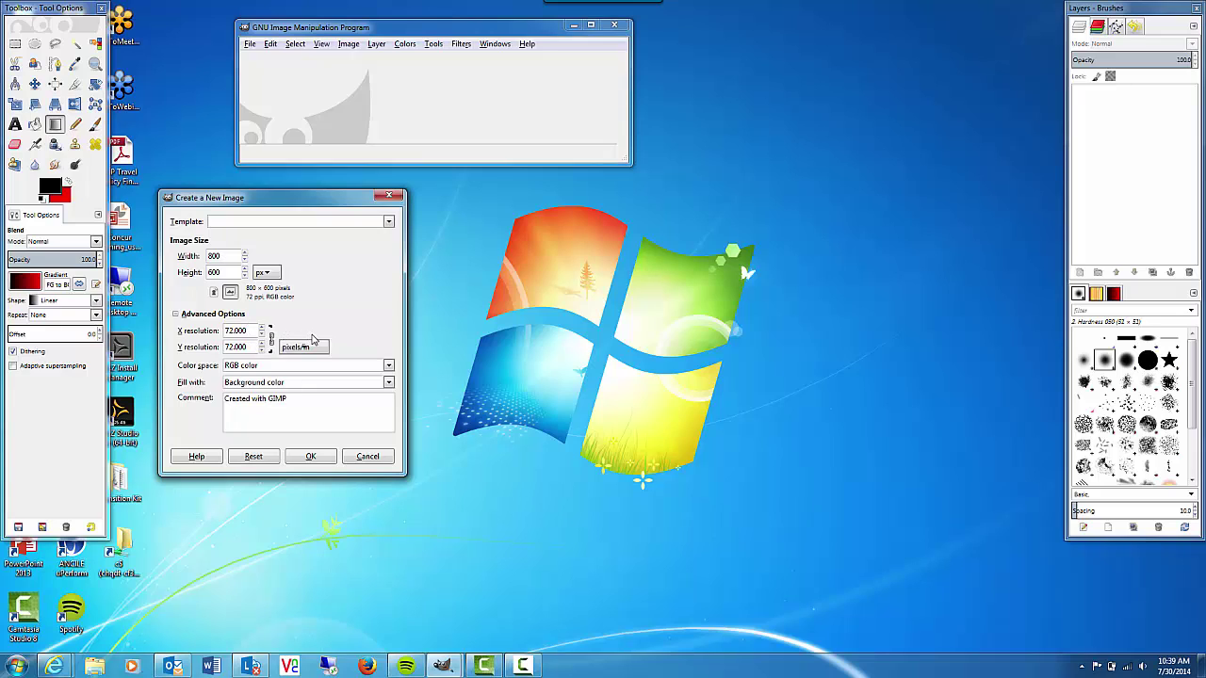
pyautogui.click(341, 368)
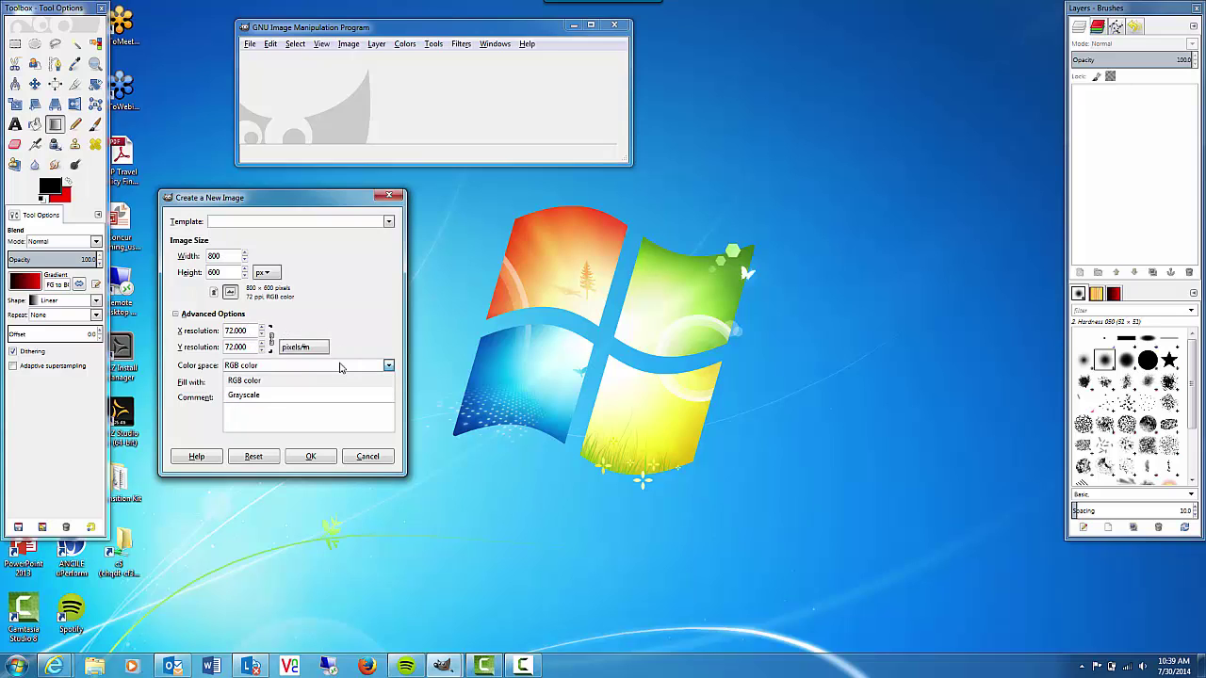
pyautogui.click(340, 367)
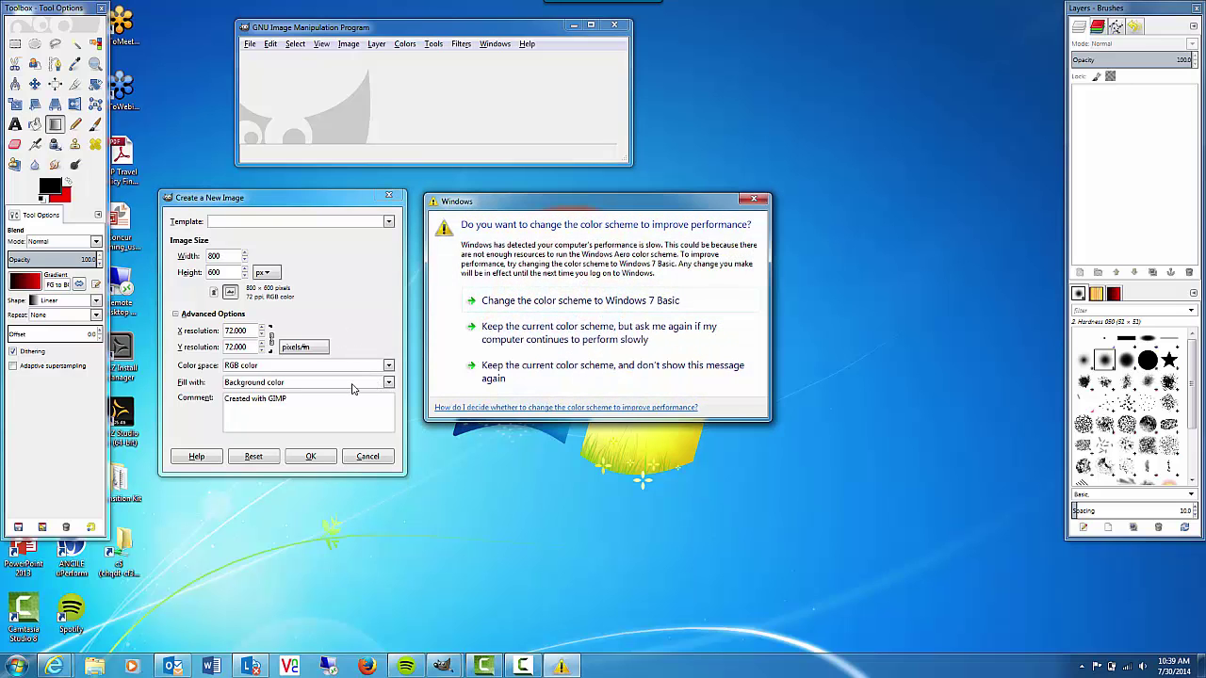
pyautogui.click(561, 372)
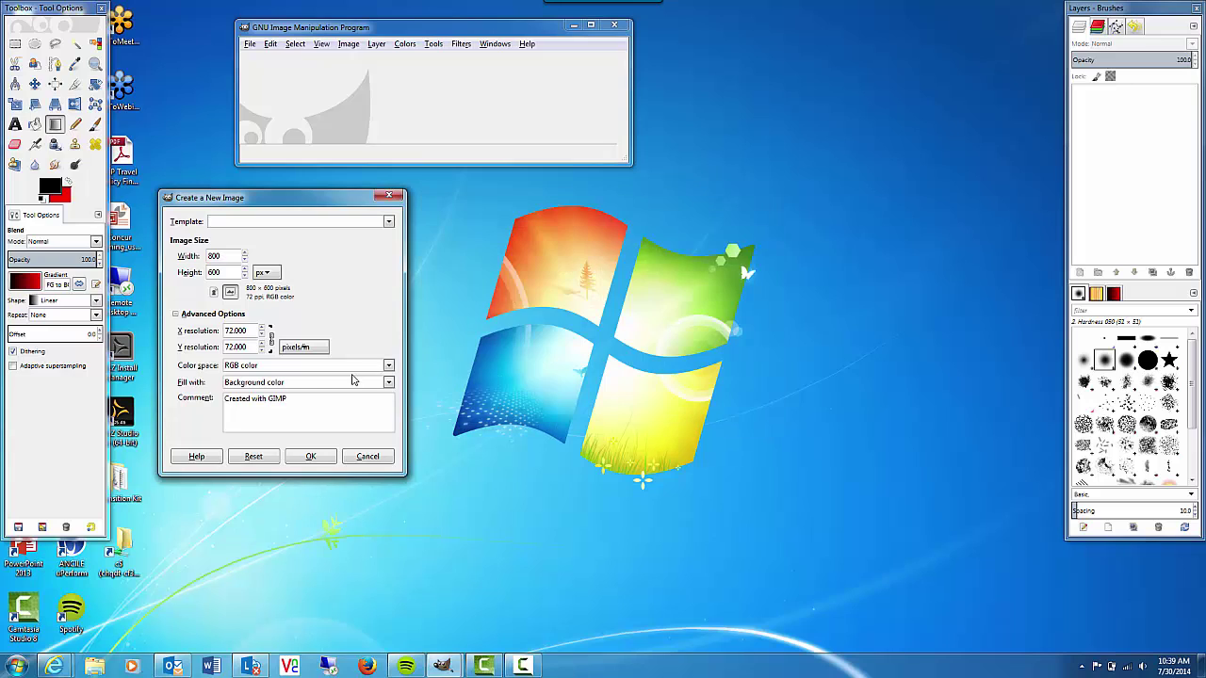
# - Create the 800×600 image and bucket-fill the red canvas with black
pyautogui.click(320, 460)
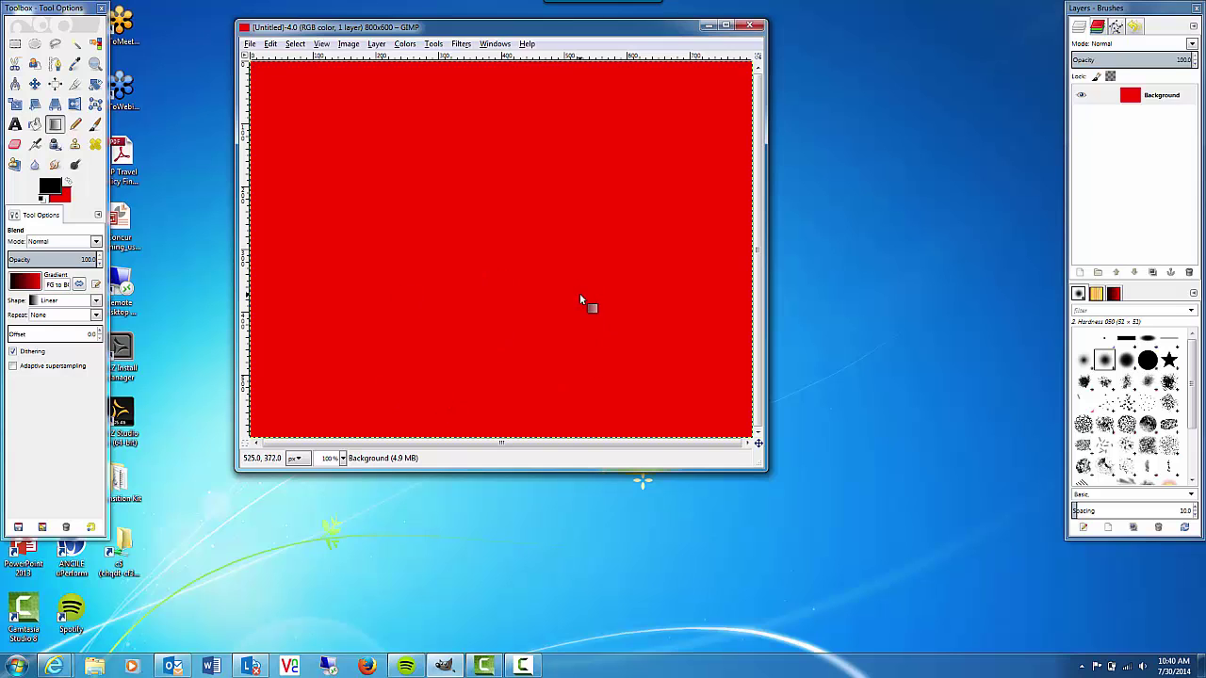
pyautogui.moveTo(766, 479); pyautogui.dragTo(938, 595)
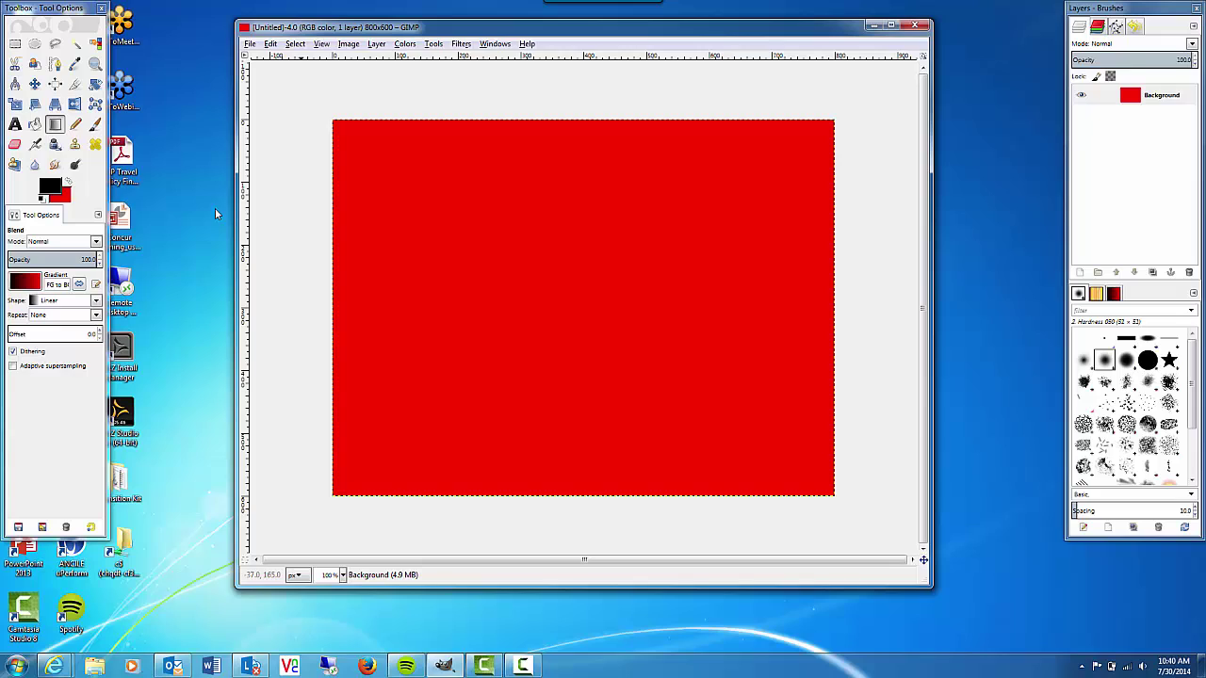
pyautogui.click(36, 126)
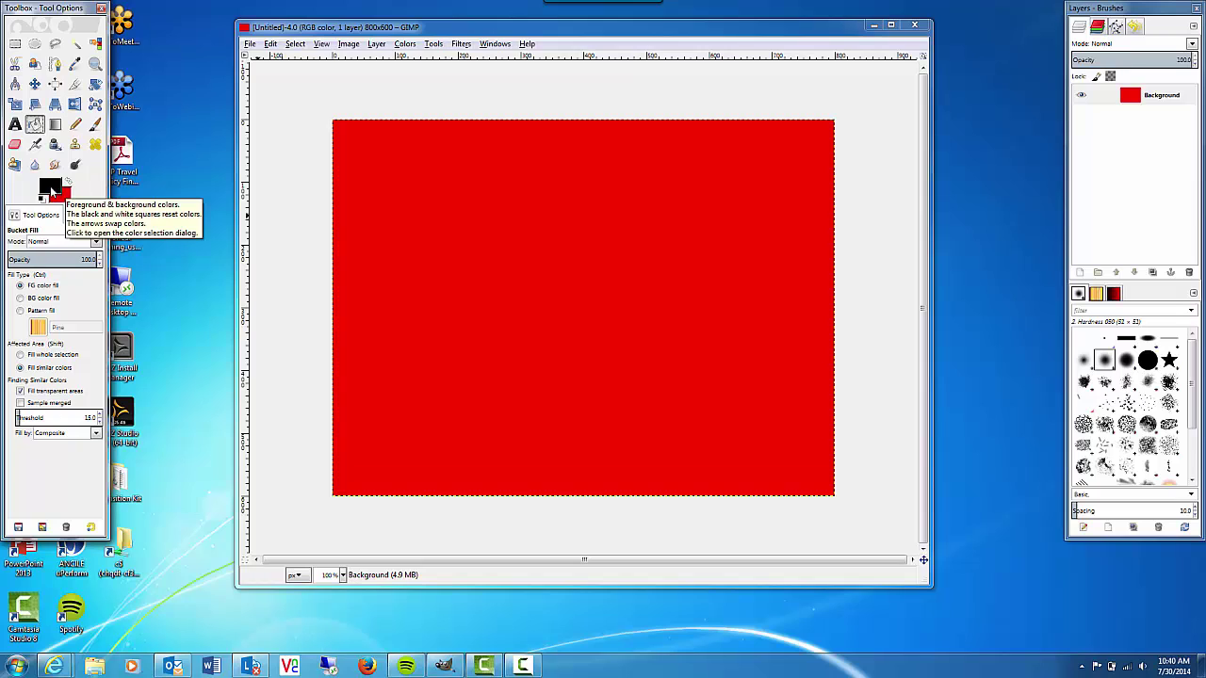
pyautogui.click(455, 202)
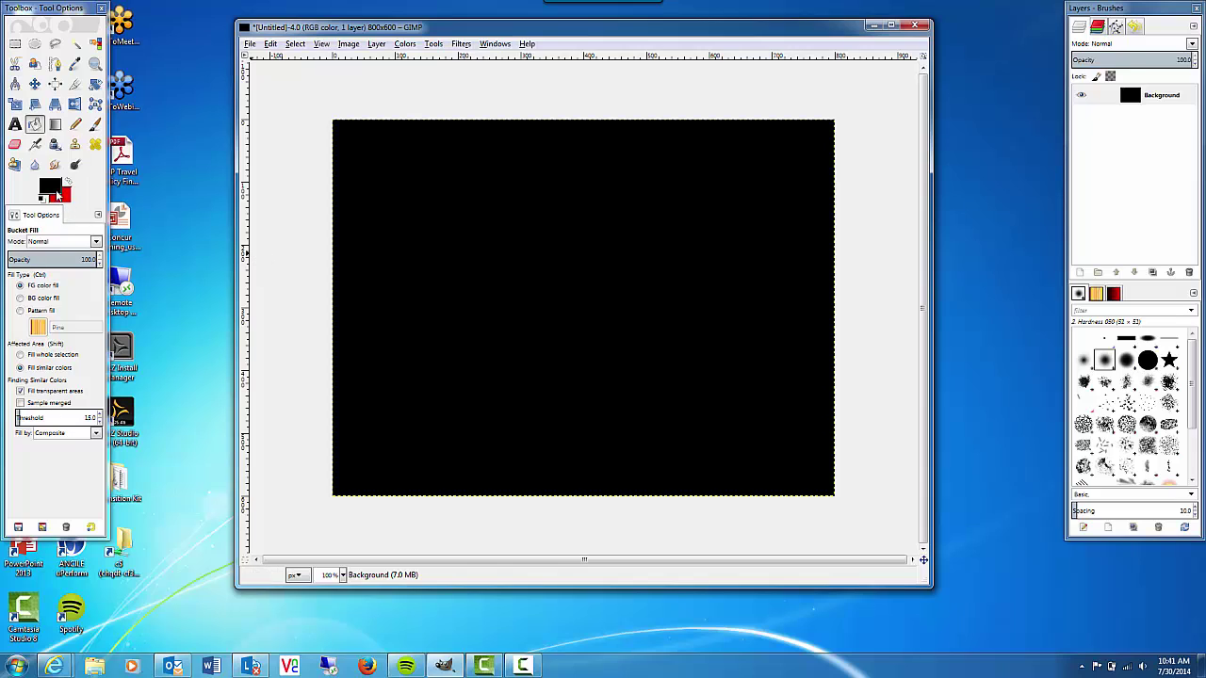
# - Set the foreground to dark purple (8f1a6d) and bucket-fill the canvas with it
pyautogui.click(55, 189)
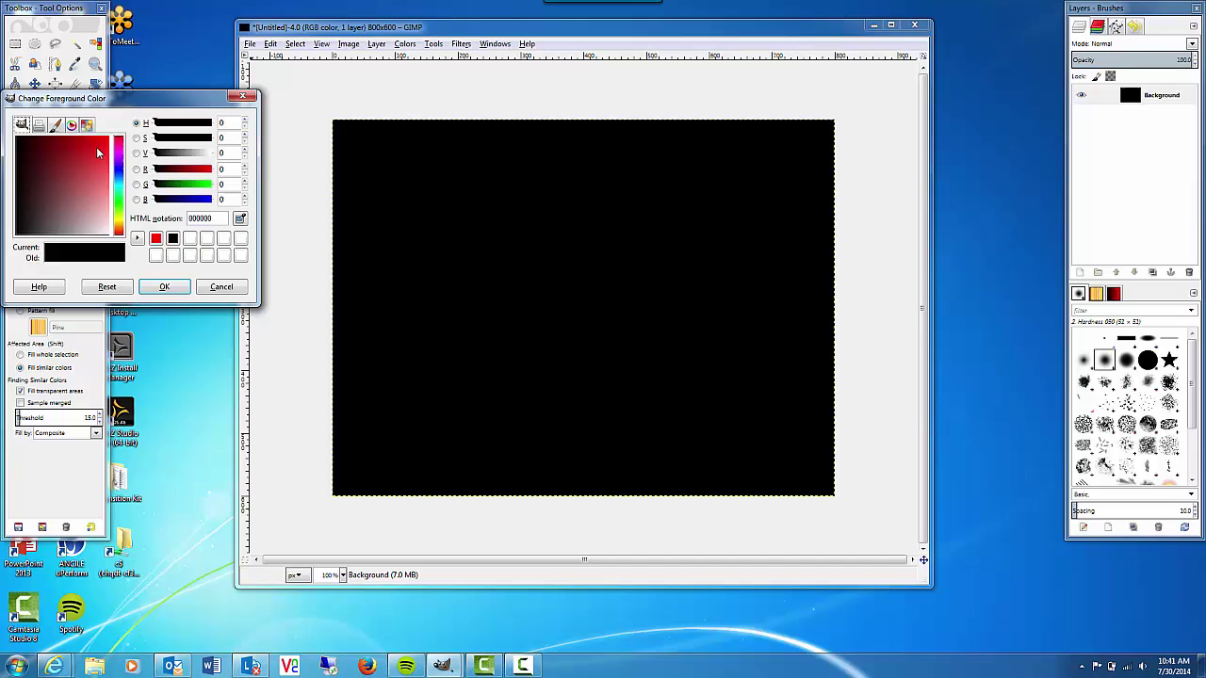
pyautogui.moveTo(99, 151); pyautogui.dragTo(57, 162)
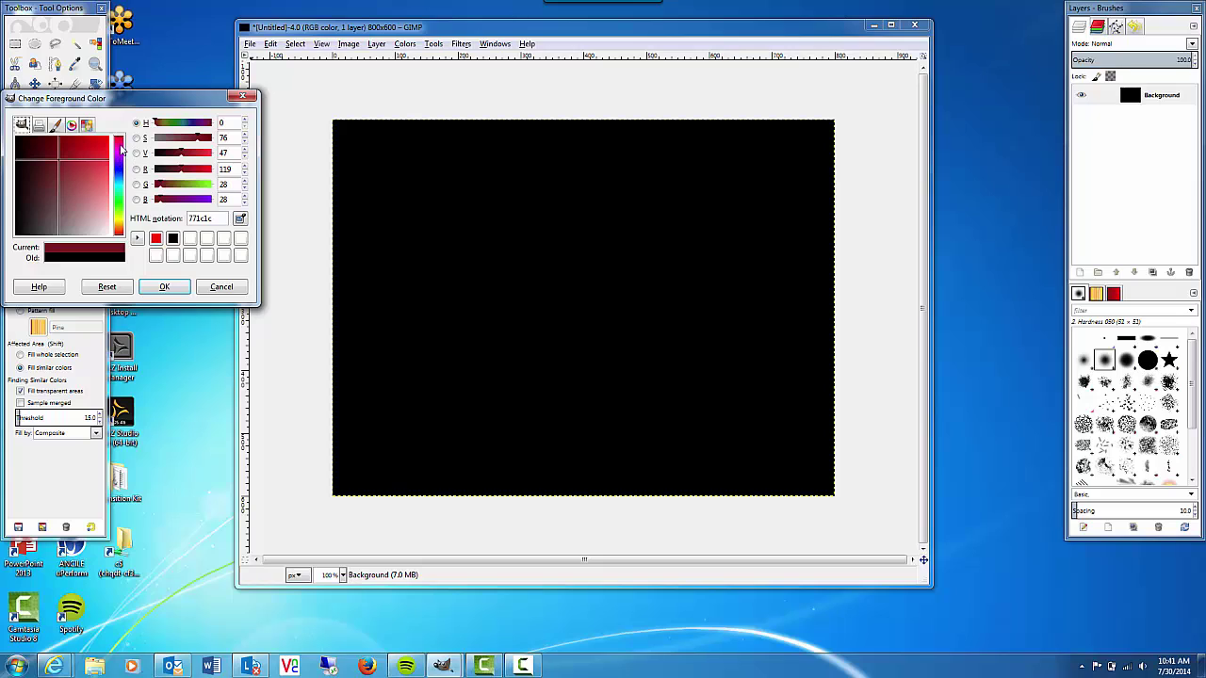
pyautogui.click(120, 146)
pyautogui.moveTo(121, 146); pyautogui.dragTo(99, 153)
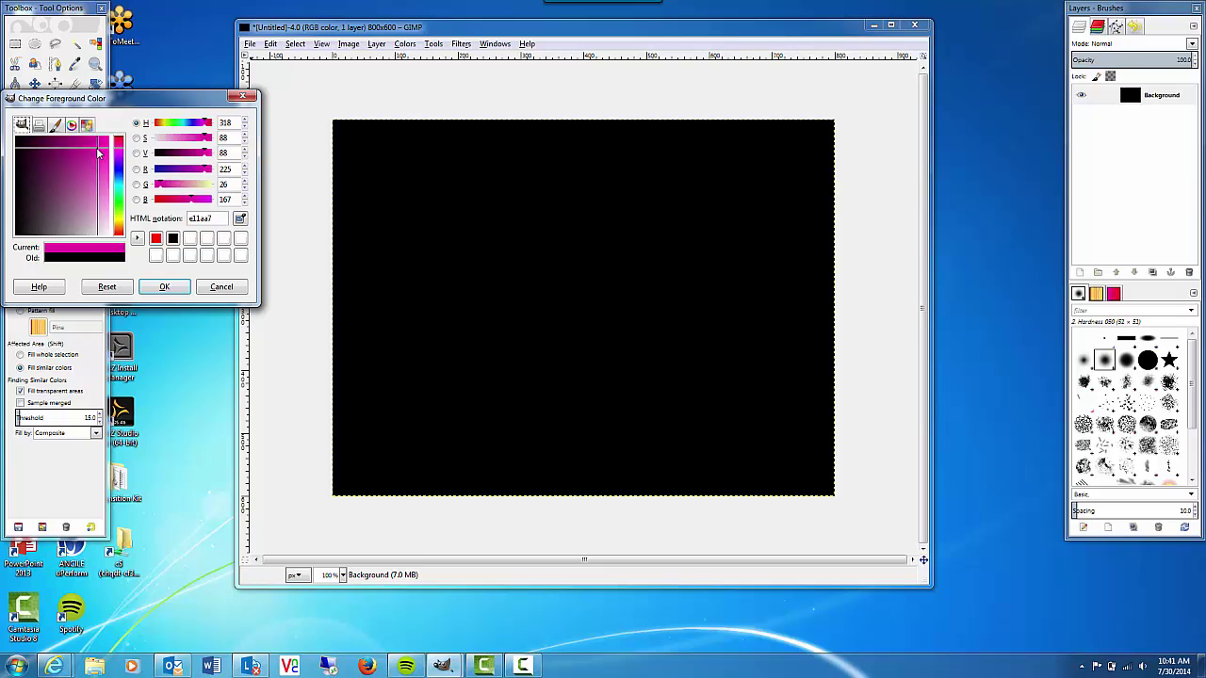
pyautogui.moveTo(99, 153); pyautogui.dragTo(69, 160)
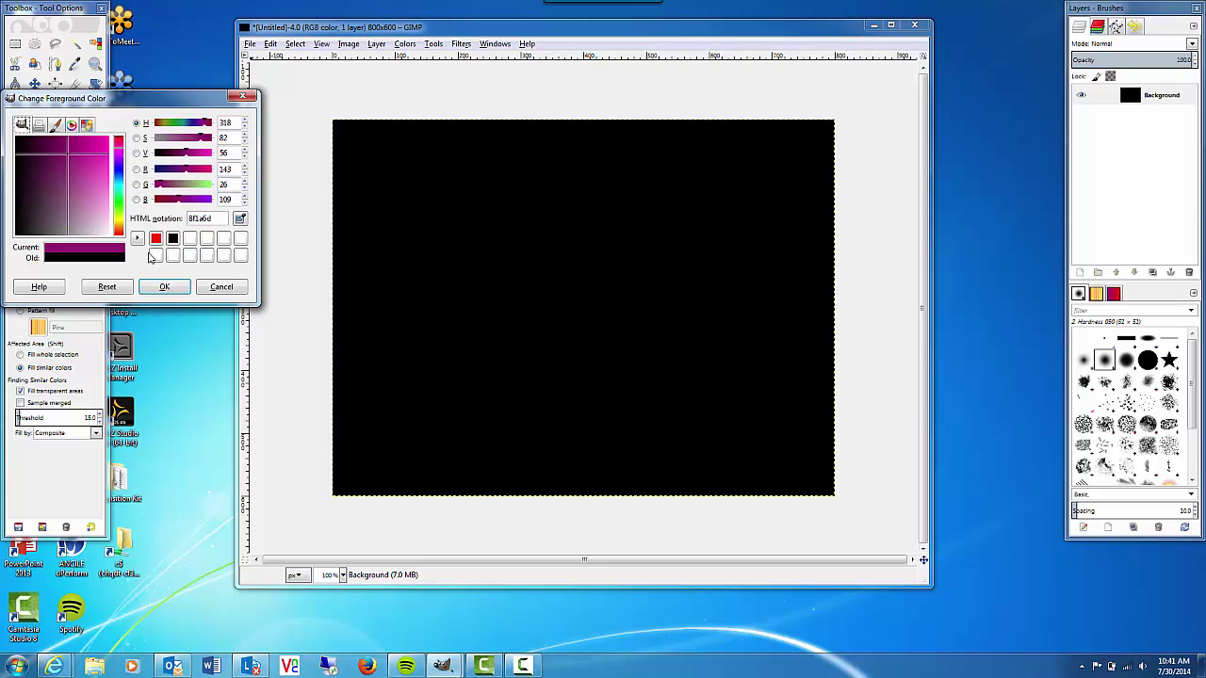
pyautogui.click(158, 288)
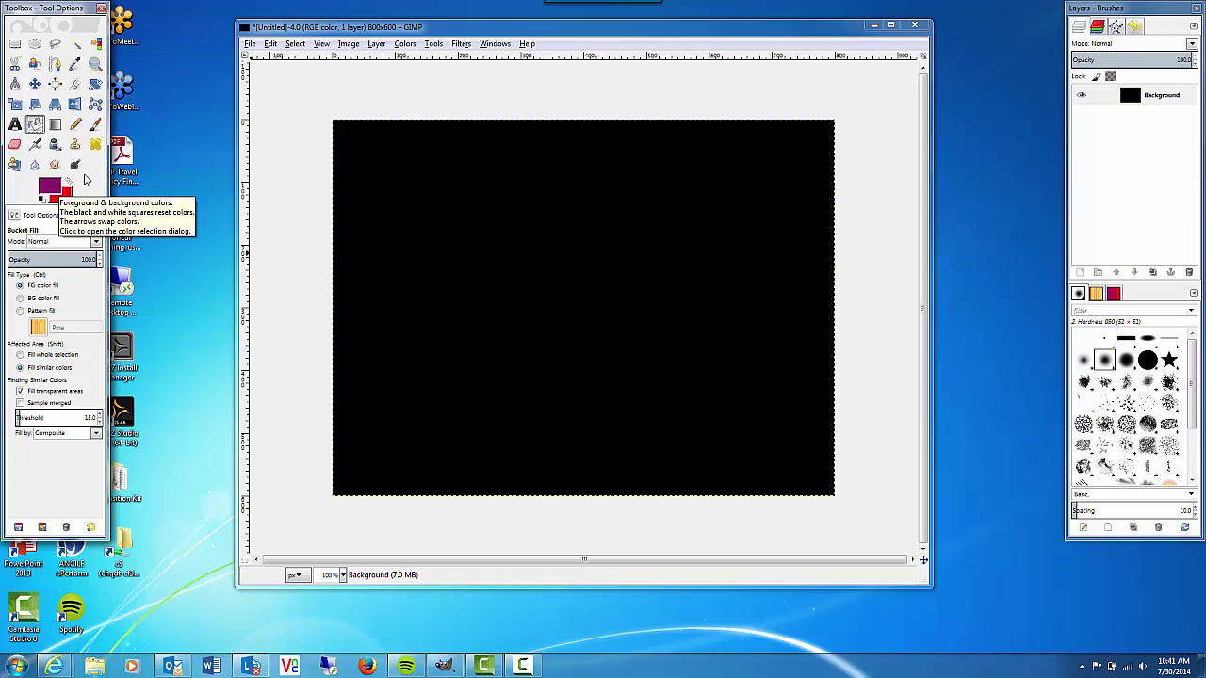
pyautogui.click(409, 173)
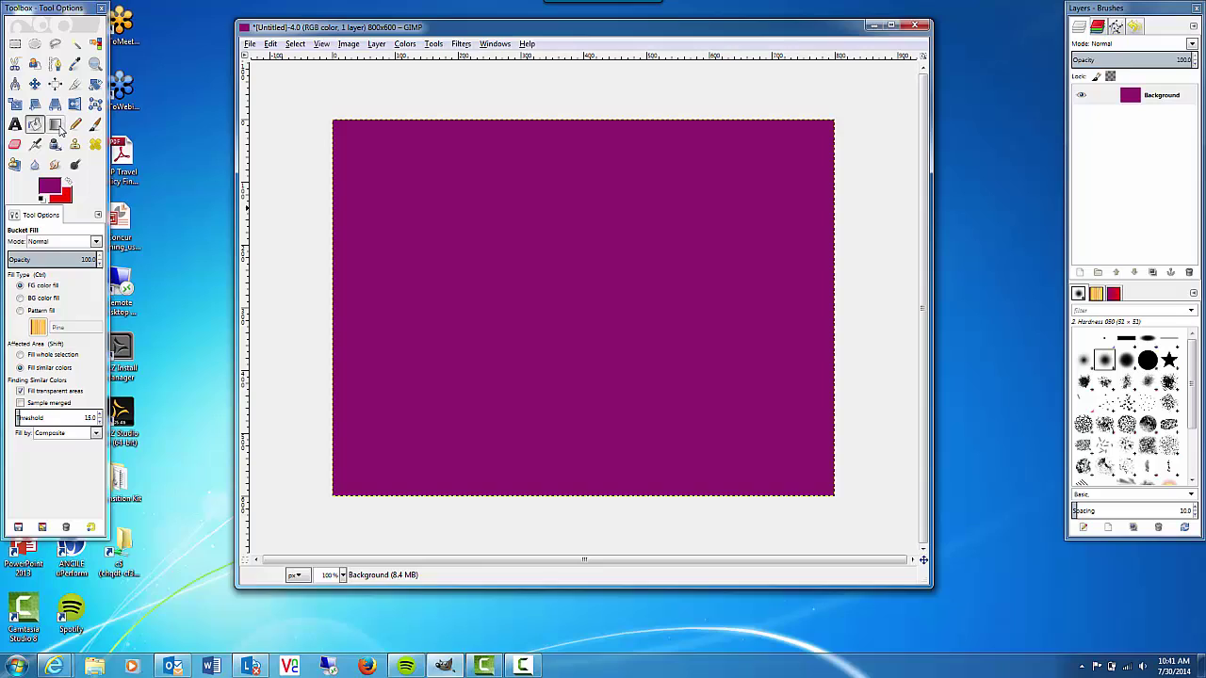
# - Choose the Blend tool with the FG to BG gradient and set the foreground to black
pyautogui.click(57, 126)
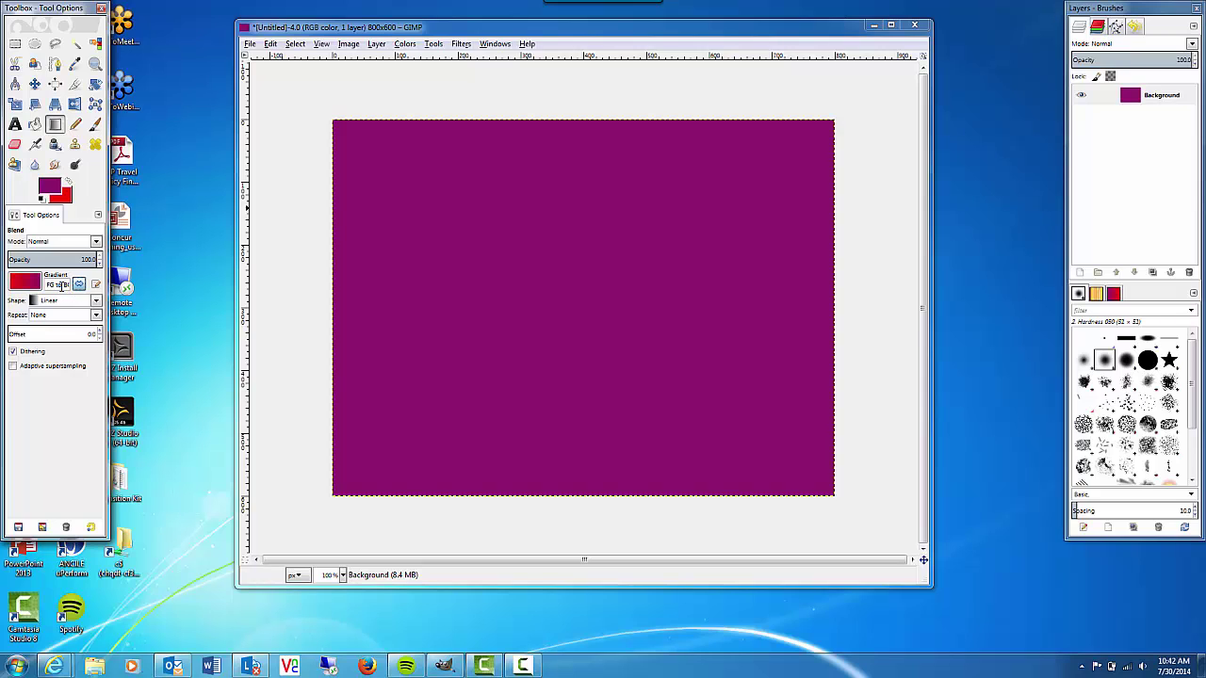
pyautogui.click(26, 282)
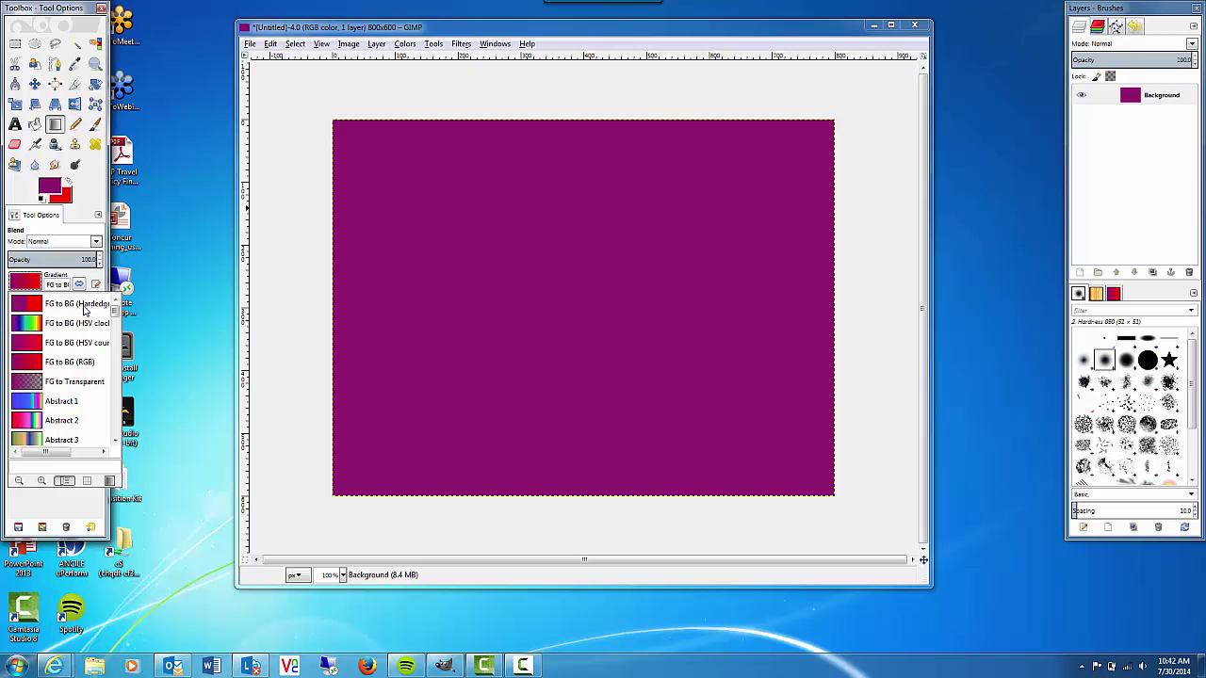
pyautogui.click(39, 287)
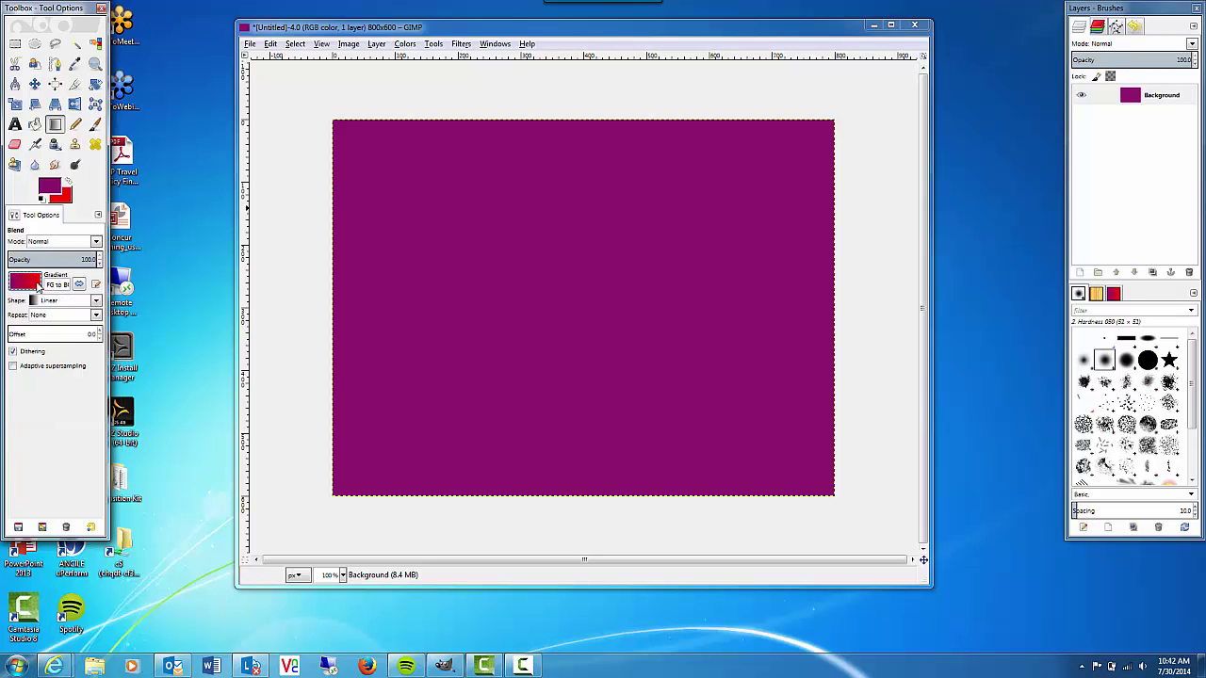
pyautogui.click(53, 191)
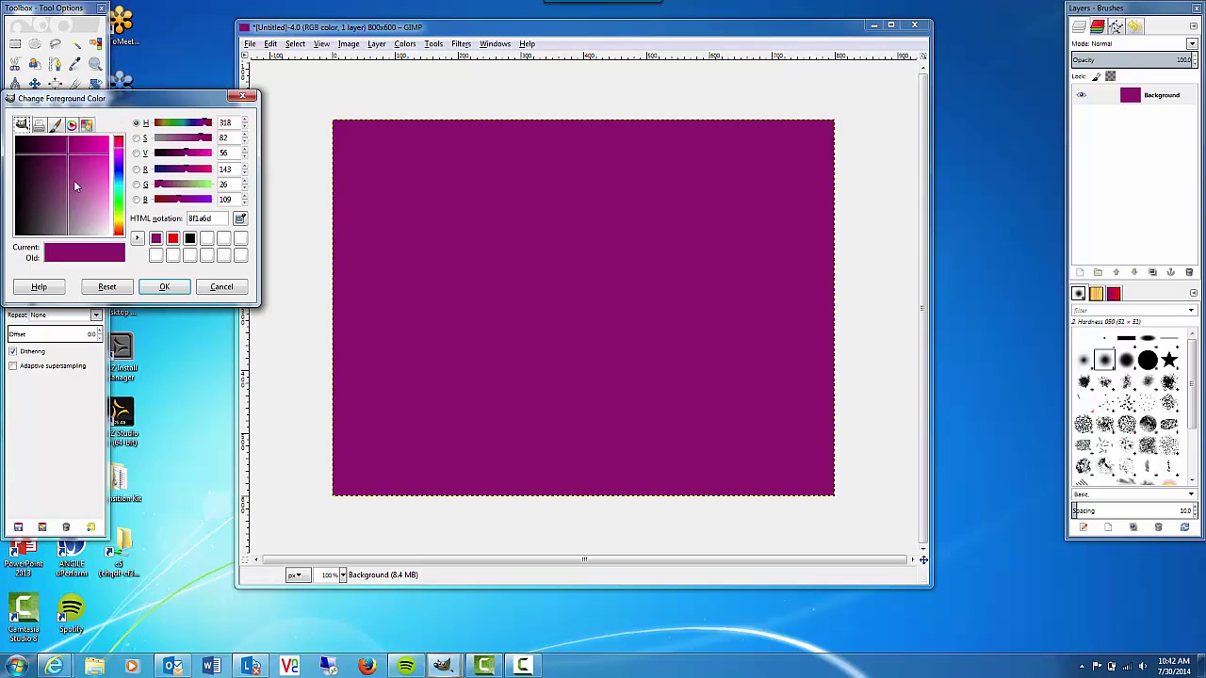
pyautogui.click(26, 151)
pyautogui.moveTo(25, 151); pyautogui.dragTo(16, 138)
pyautogui.click(164, 287)
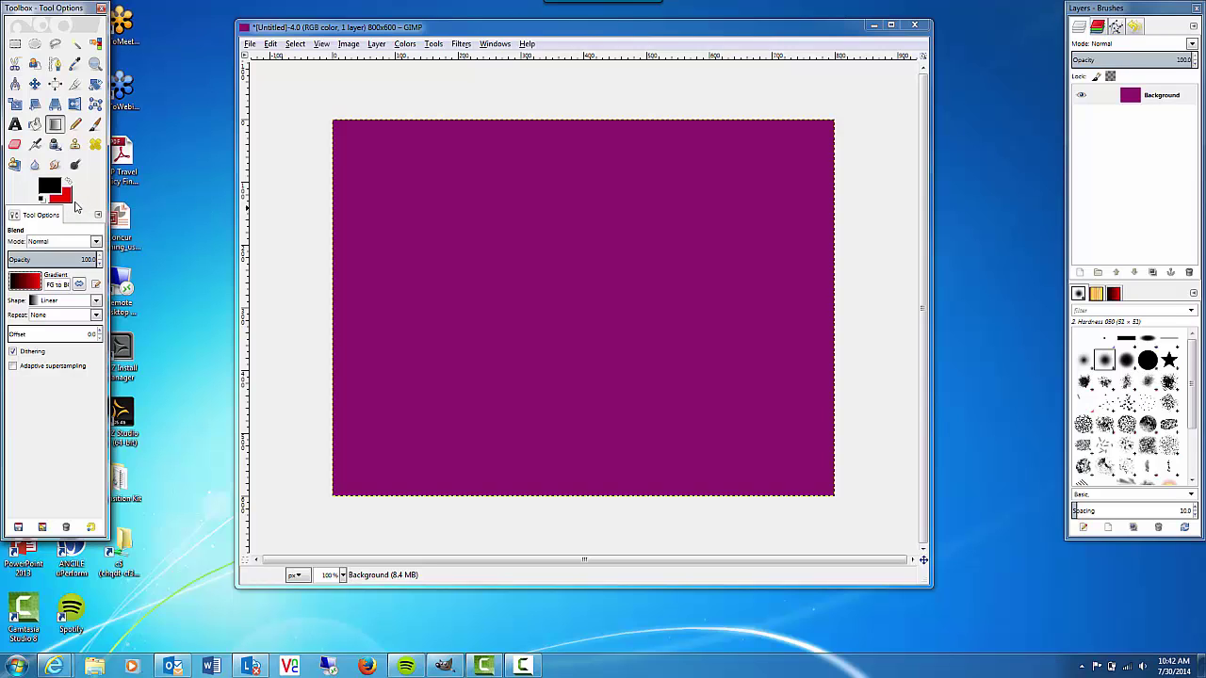
# - Set the background colour to bright red (f30606)
pyautogui.click(64, 197)
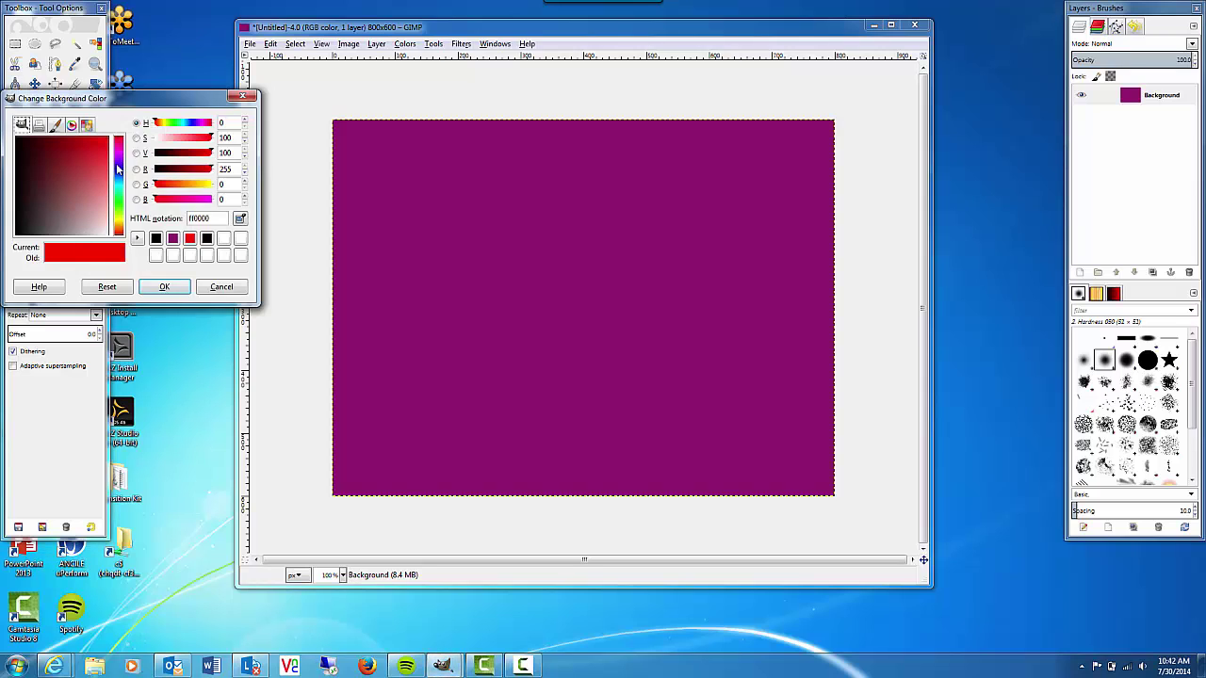
pyautogui.moveTo(120, 170); pyautogui.dragTo(121, 137)
pyautogui.click(110, 155)
pyautogui.moveTo(110, 157); pyautogui.dragTo(104, 141)
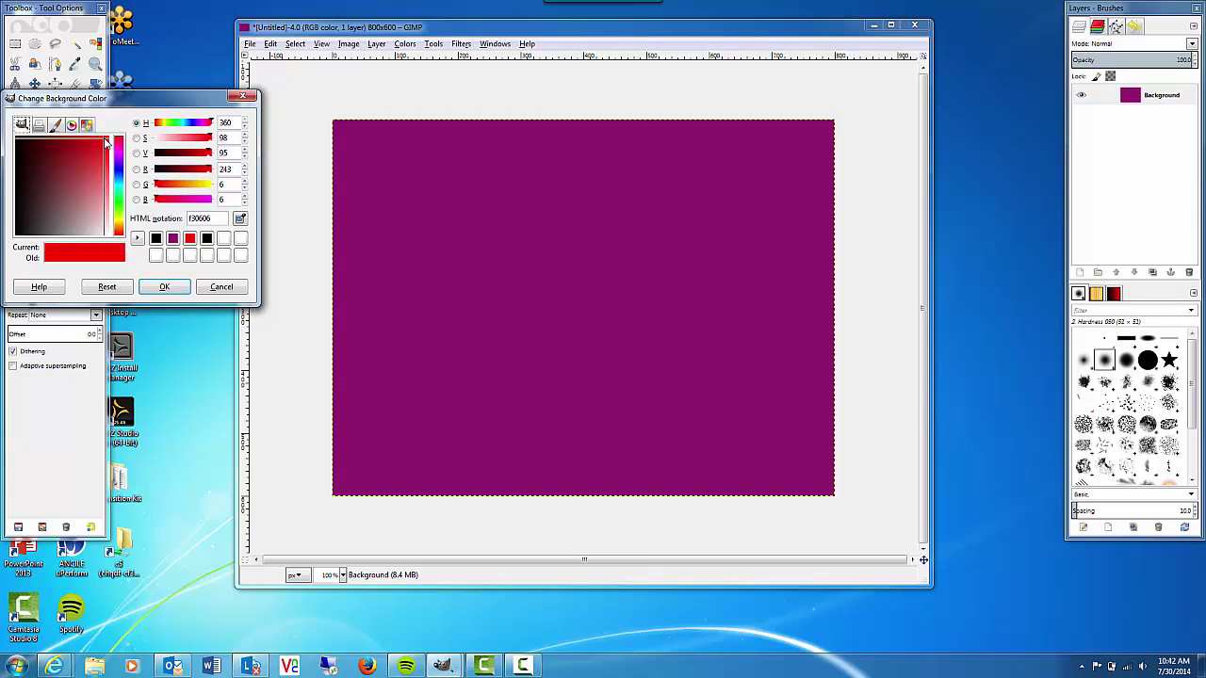
pyautogui.click(164, 287)
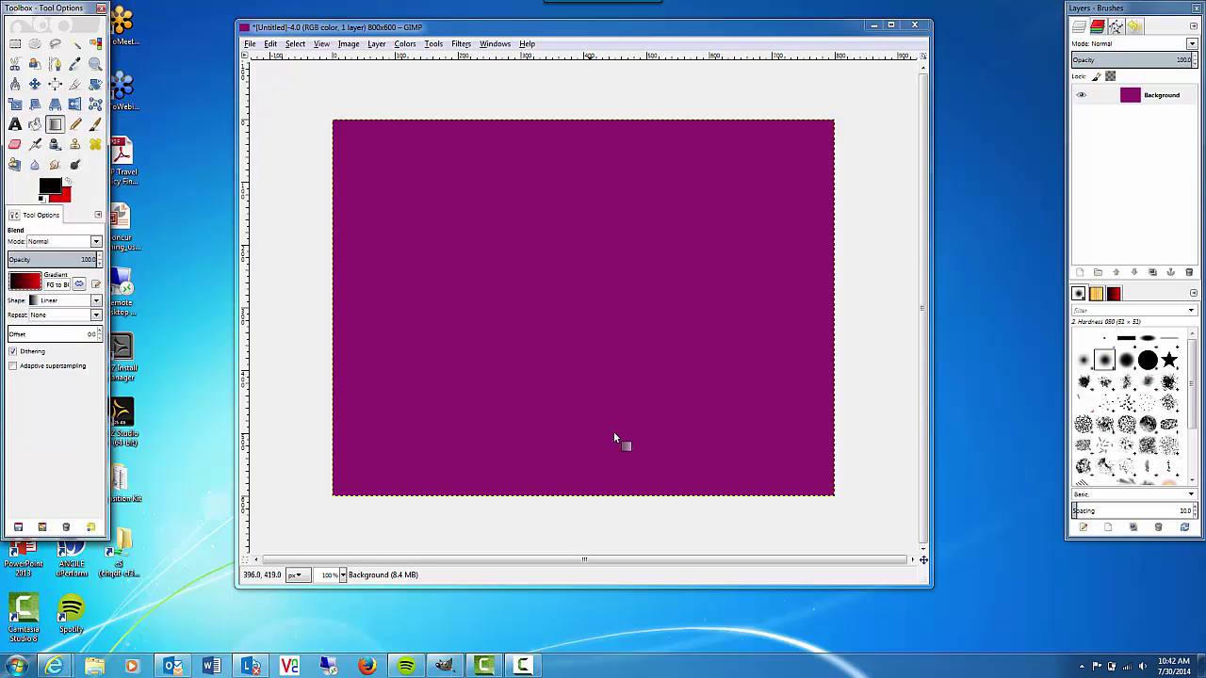
# - Fill the canvas with a vertical gradient, red at top to black at bottom, then bring up the quote web page
pyautogui.moveTo(581, 484); pyautogui.dragTo(586, 129)
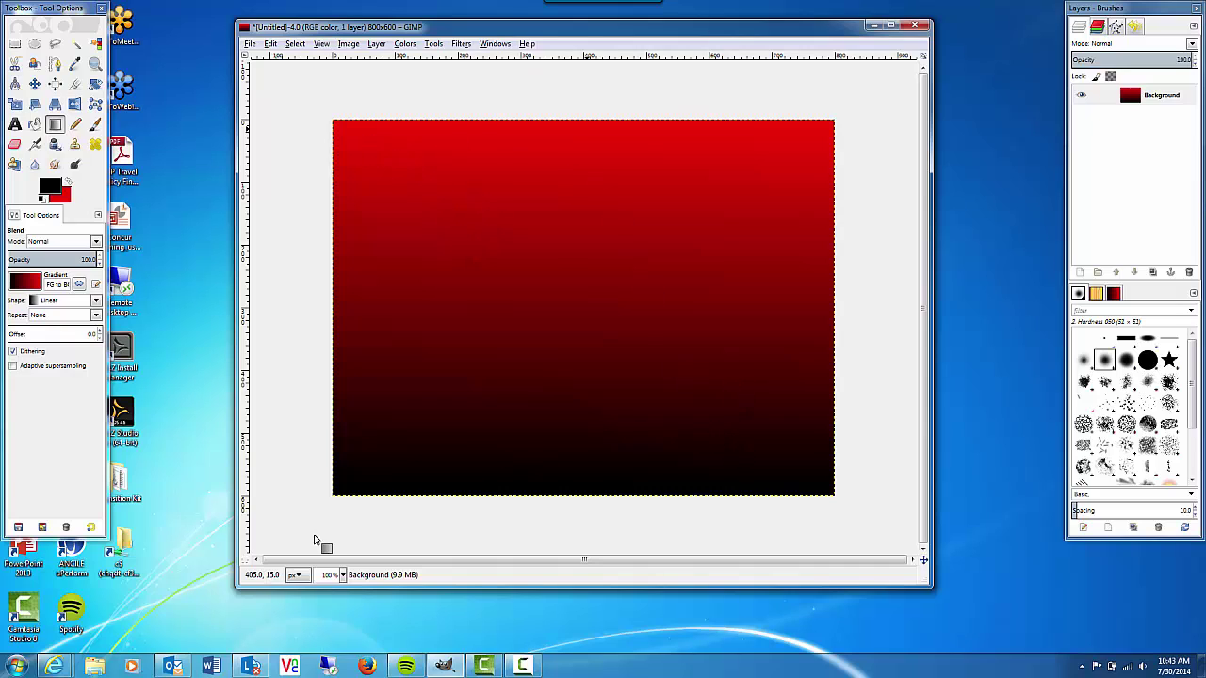
pyautogui.click(55, 665)
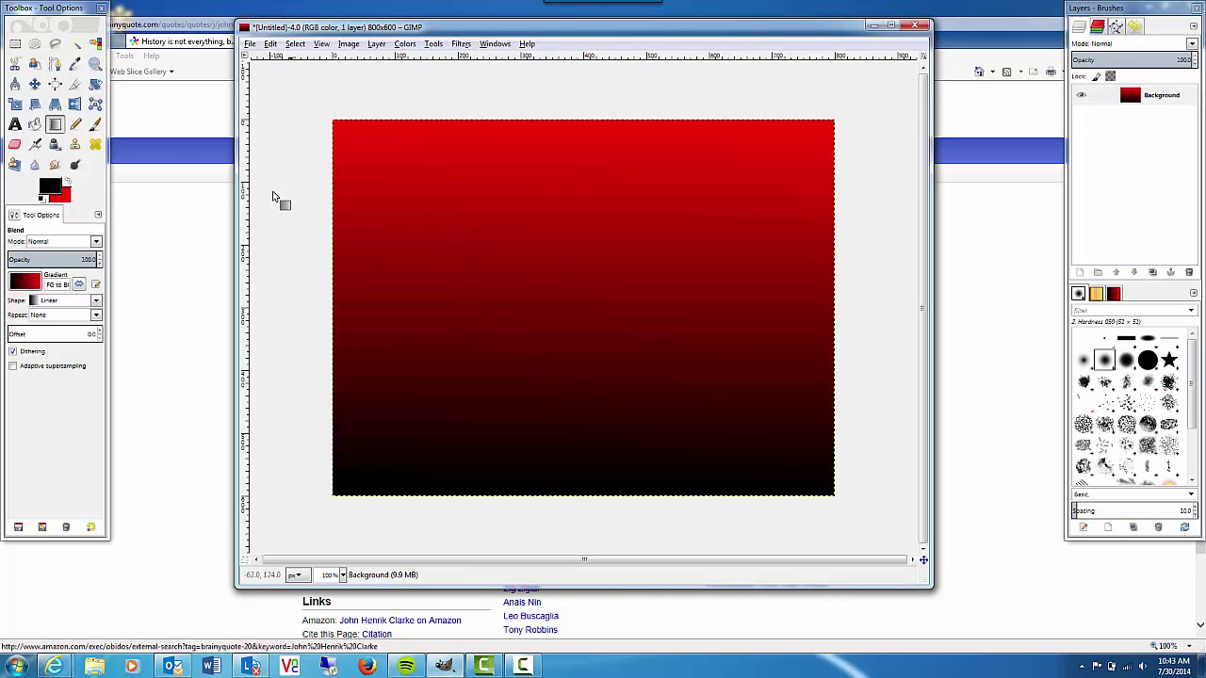
# - Paste the John Henrik Clarke quote into a text box drawn across the upper canvas
pyautogui.click(15, 126)
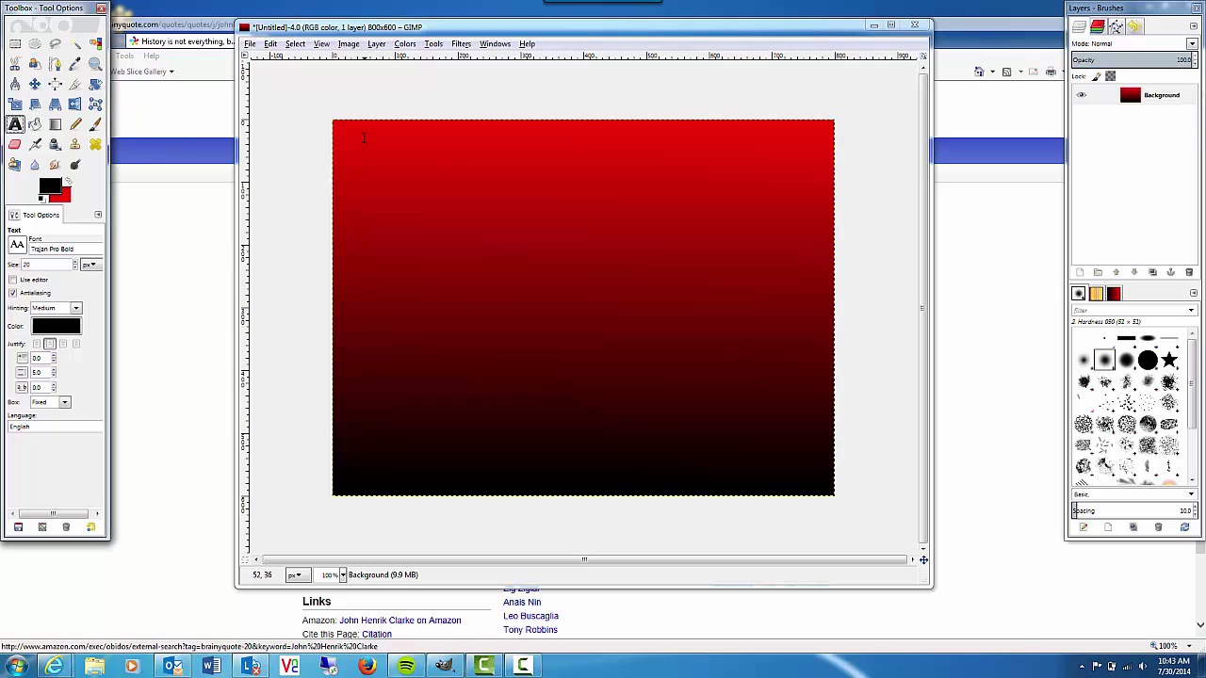
pyautogui.moveTo(345, 132); pyautogui.dragTo(816, 476)
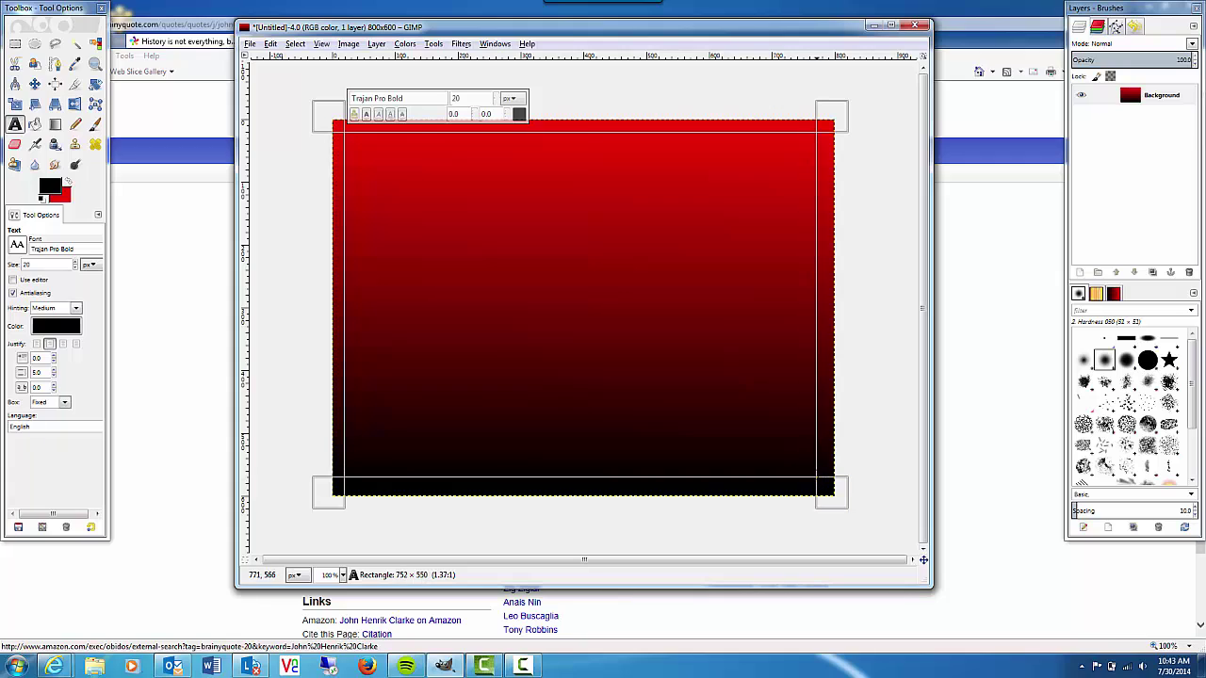
pyautogui.rightClick(441, 158)
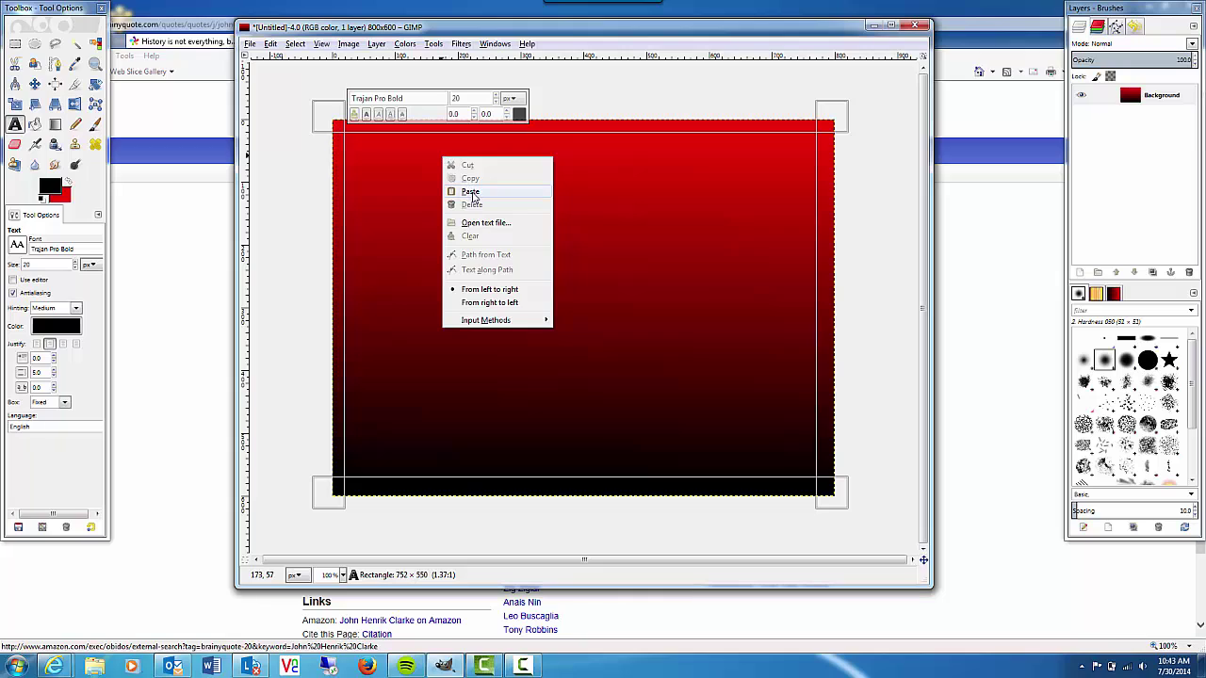
pyautogui.click(471, 193)
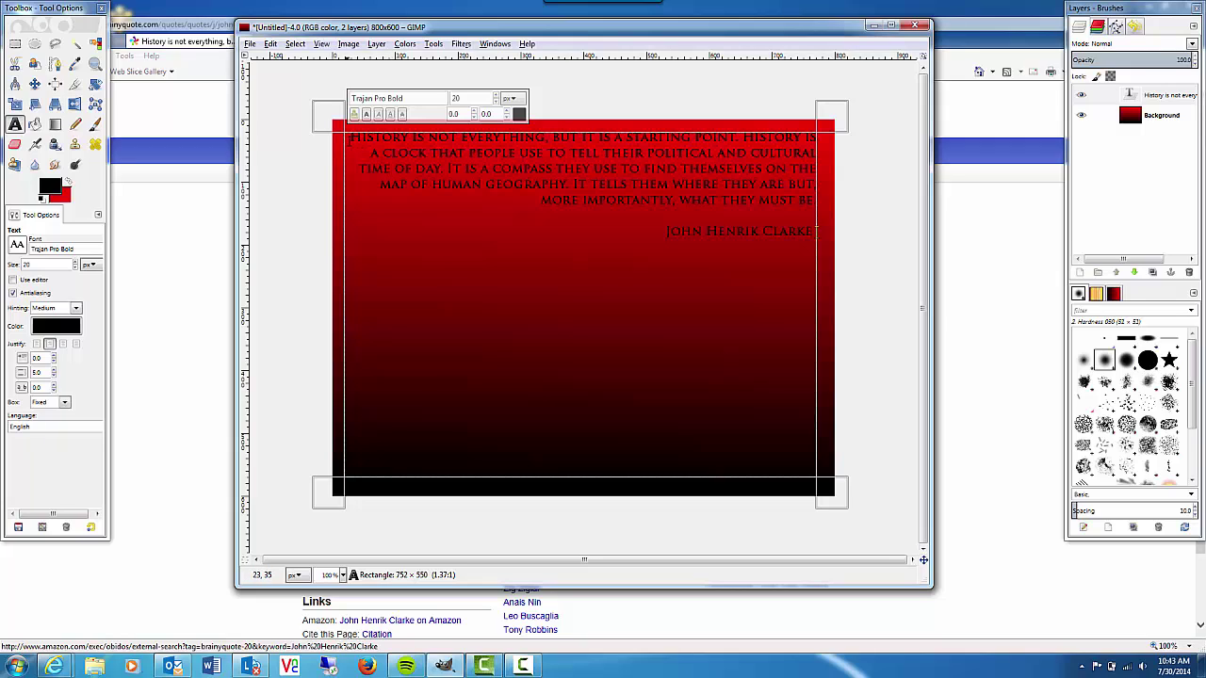
# - Make all of the quote text, including the author line, white (ffffff)
pyautogui.moveTo(347, 133); pyautogui.dragTo(812, 235)
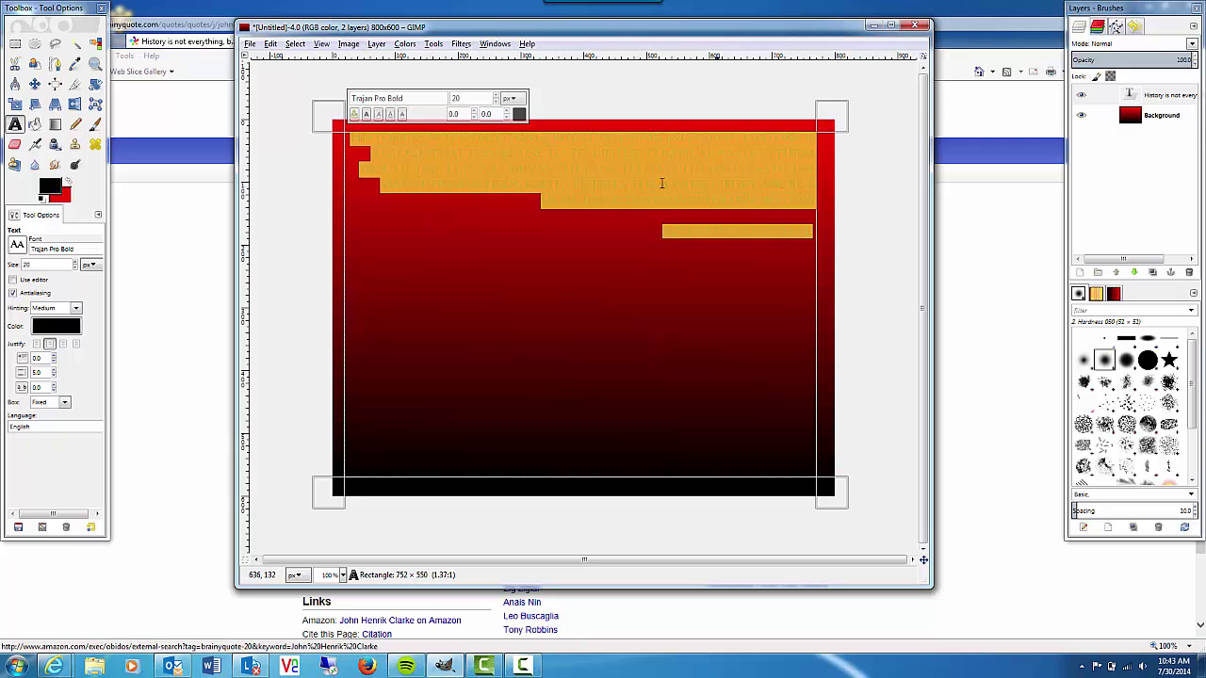
pyautogui.click(518, 114)
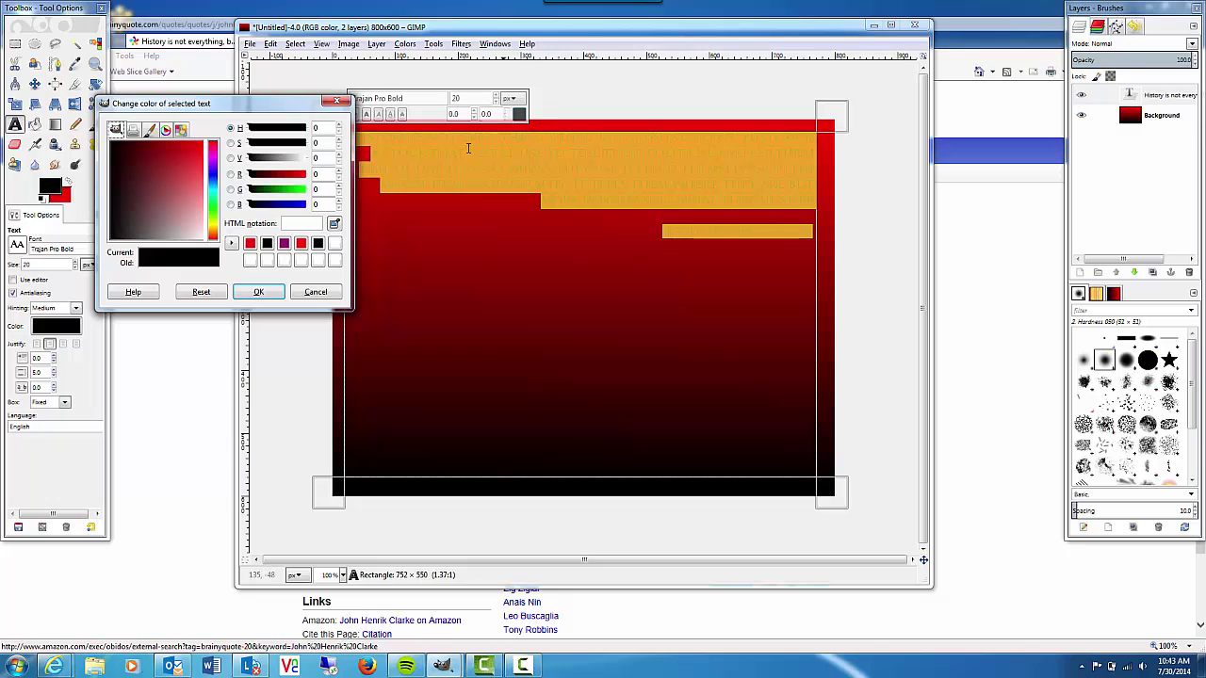
pyautogui.moveTo(178, 196); pyautogui.dragTo(207, 237)
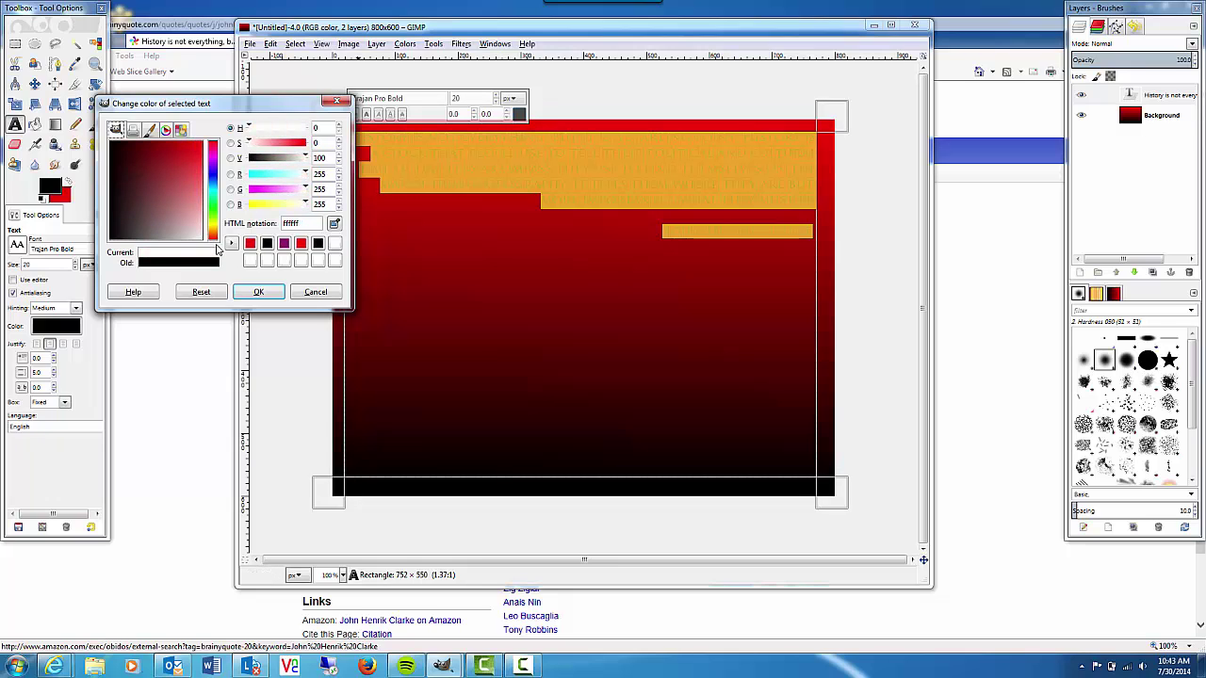
pyautogui.click(257, 292)
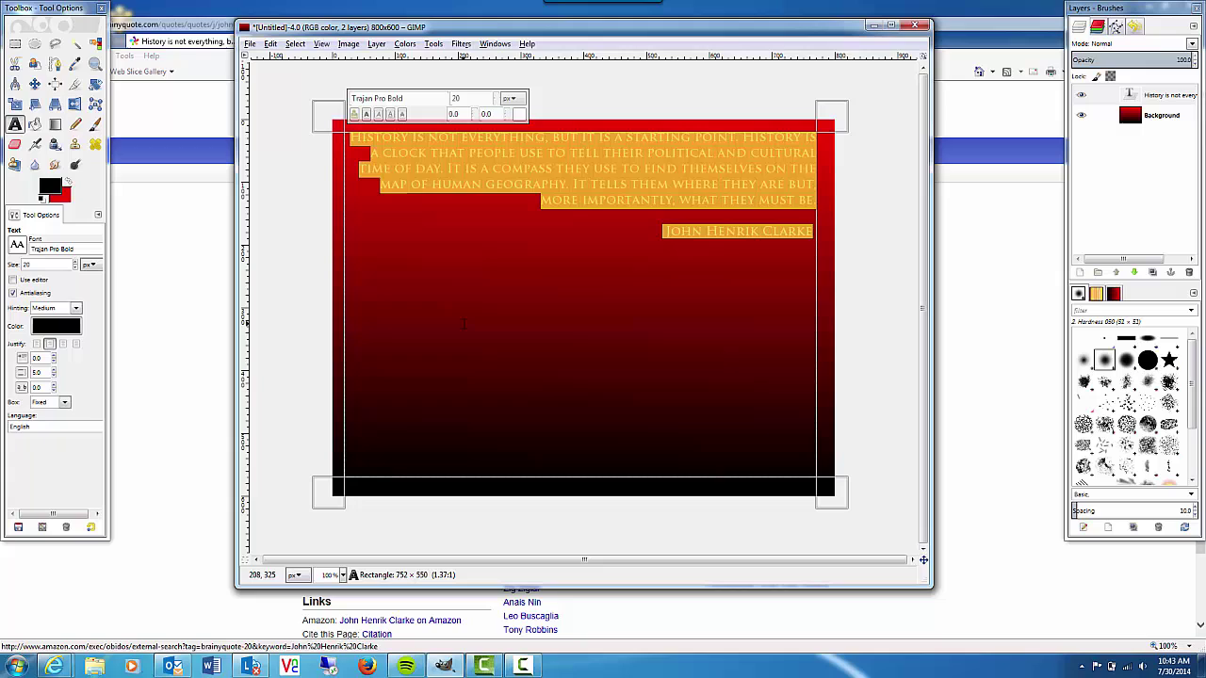
pyautogui.click(640, 200)
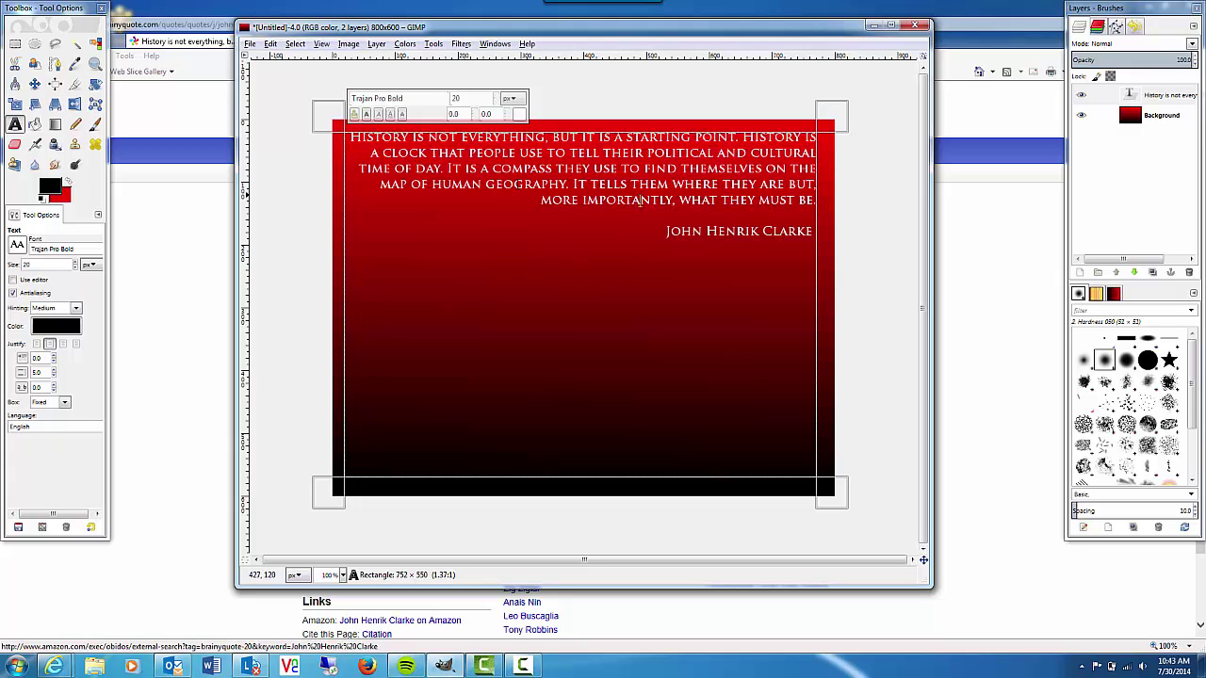
# - Set the main quote paragraph's font size to 40 px
pyautogui.tripleClick(641, 200)
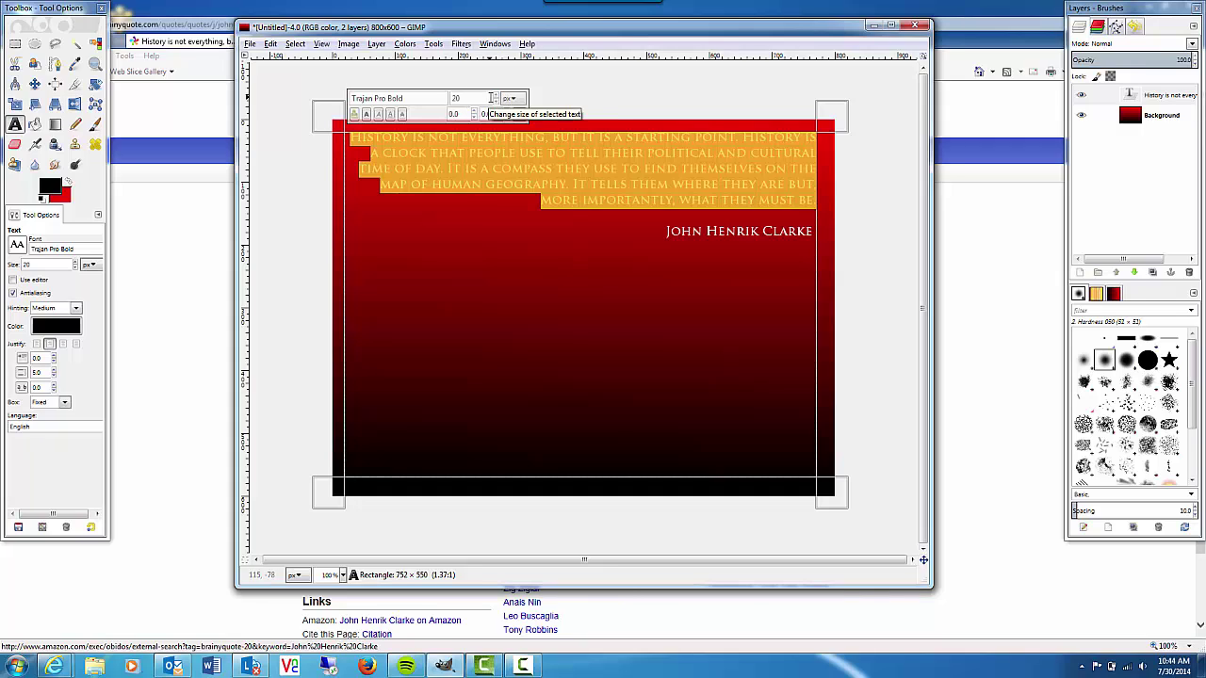
pyautogui.scroll(6, 495, 98)
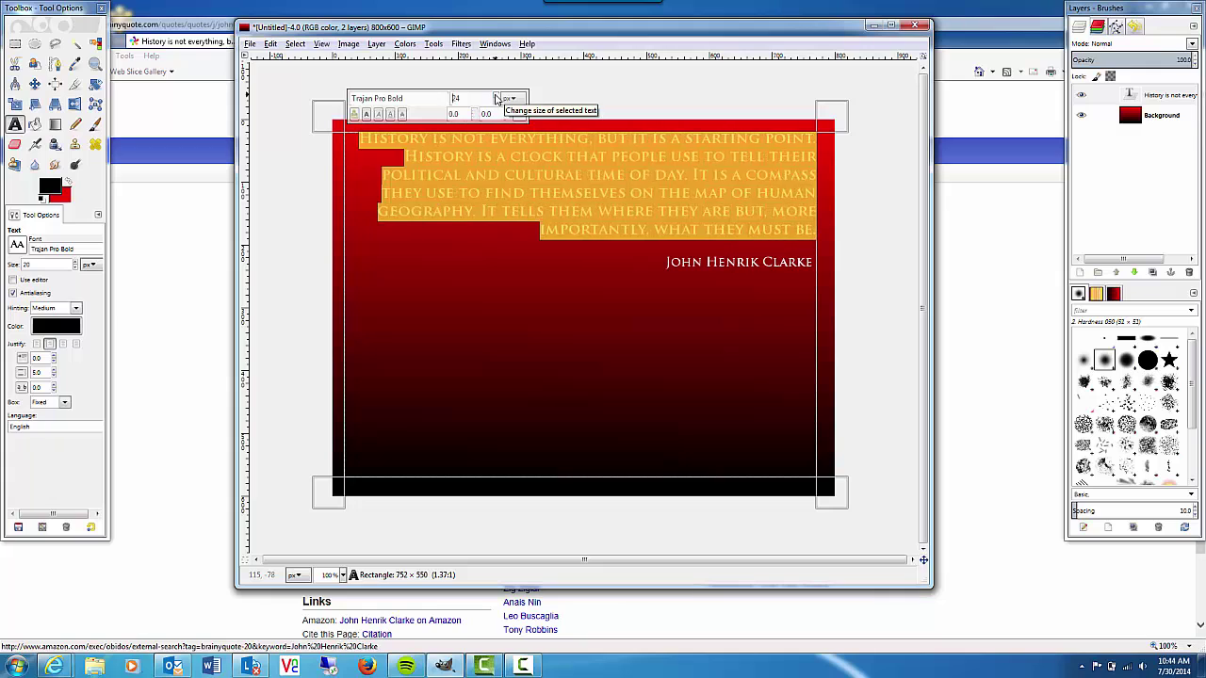
pyautogui.scroll(2, 496, 98)
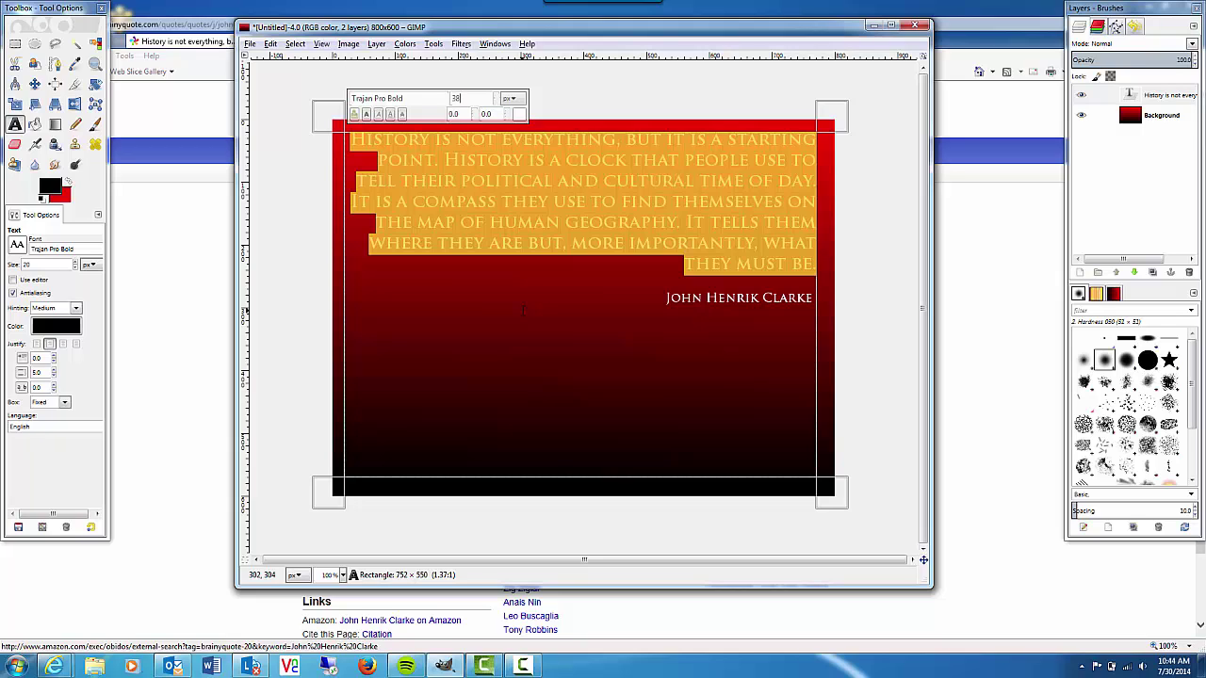
pyautogui.press('Return')
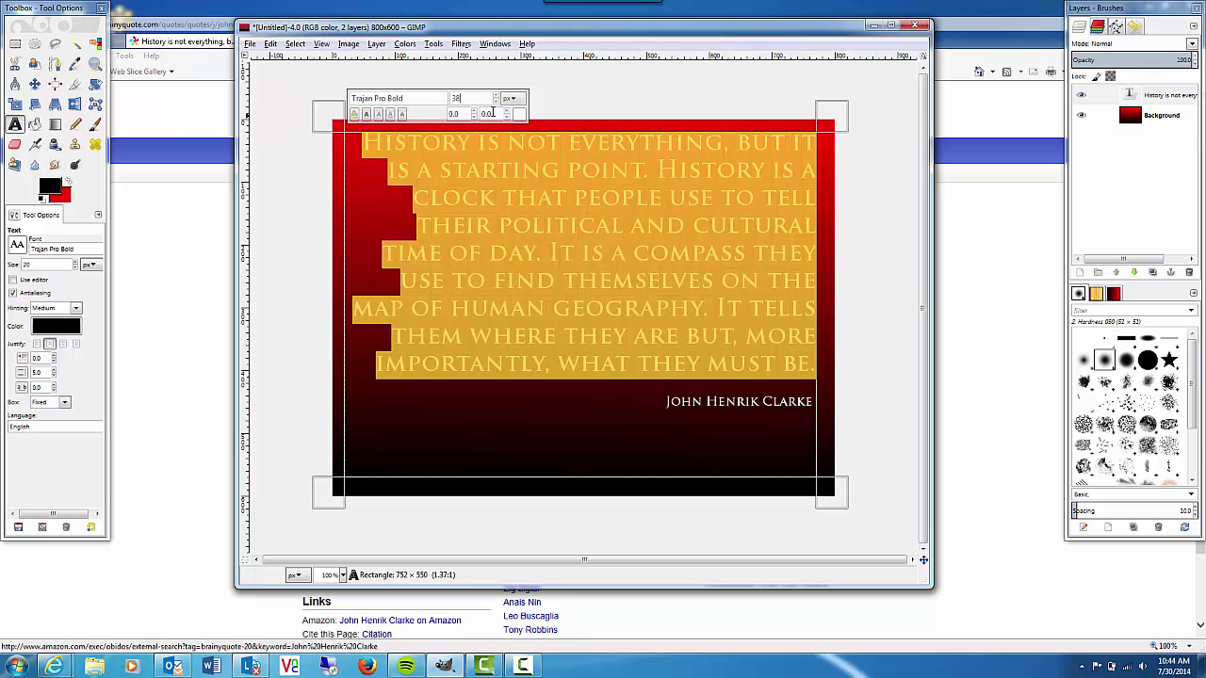
pyautogui.click(496, 96)
pyautogui.click(497, 97)
pyautogui.click(498, 97)
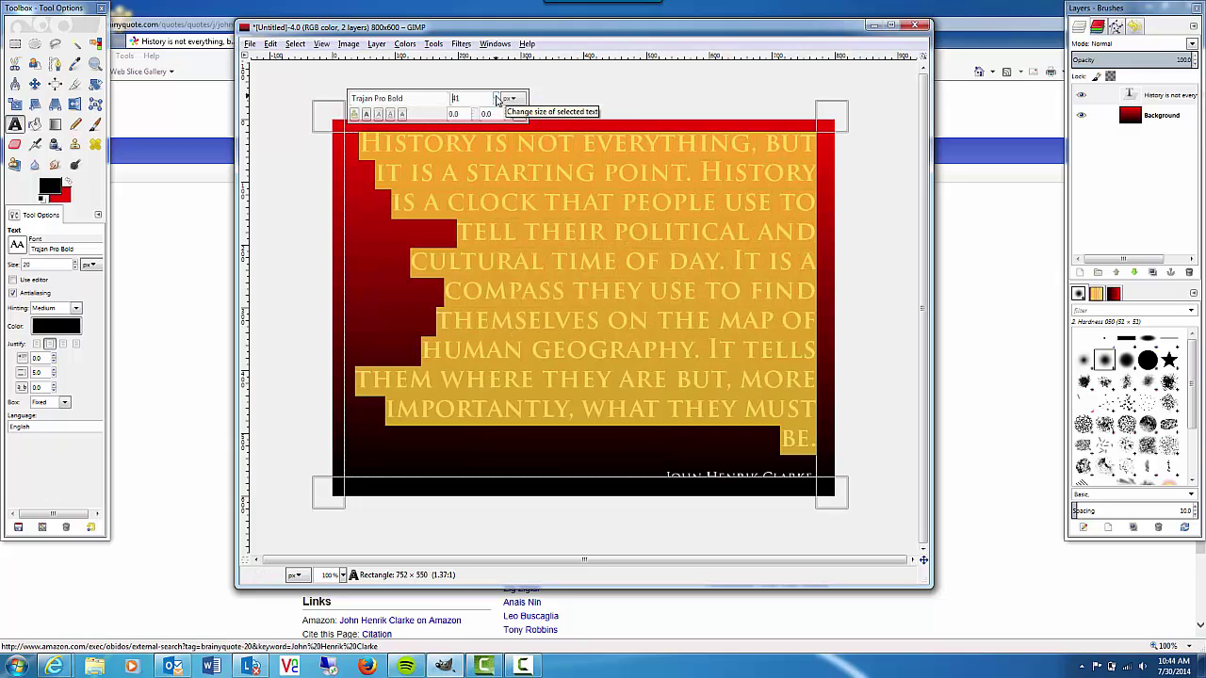
pyautogui.click(497, 97)
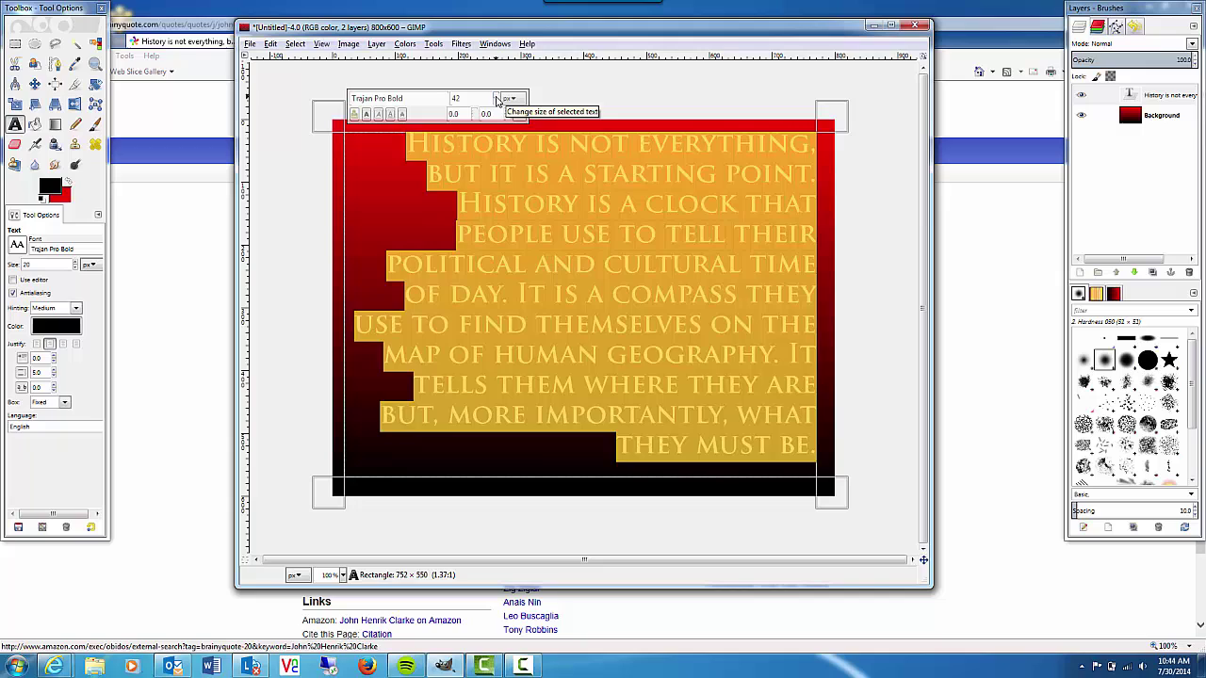
pyautogui.click(497, 102)
pyautogui.click(497, 102)
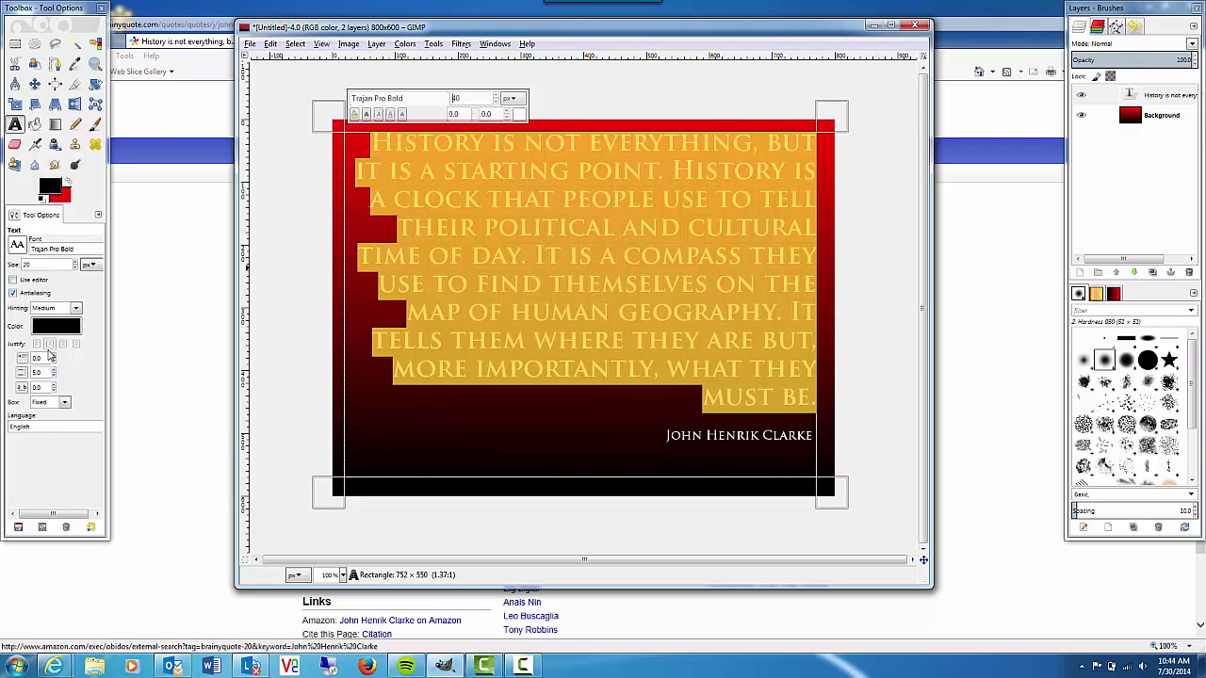
pyautogui.click(42, 351)
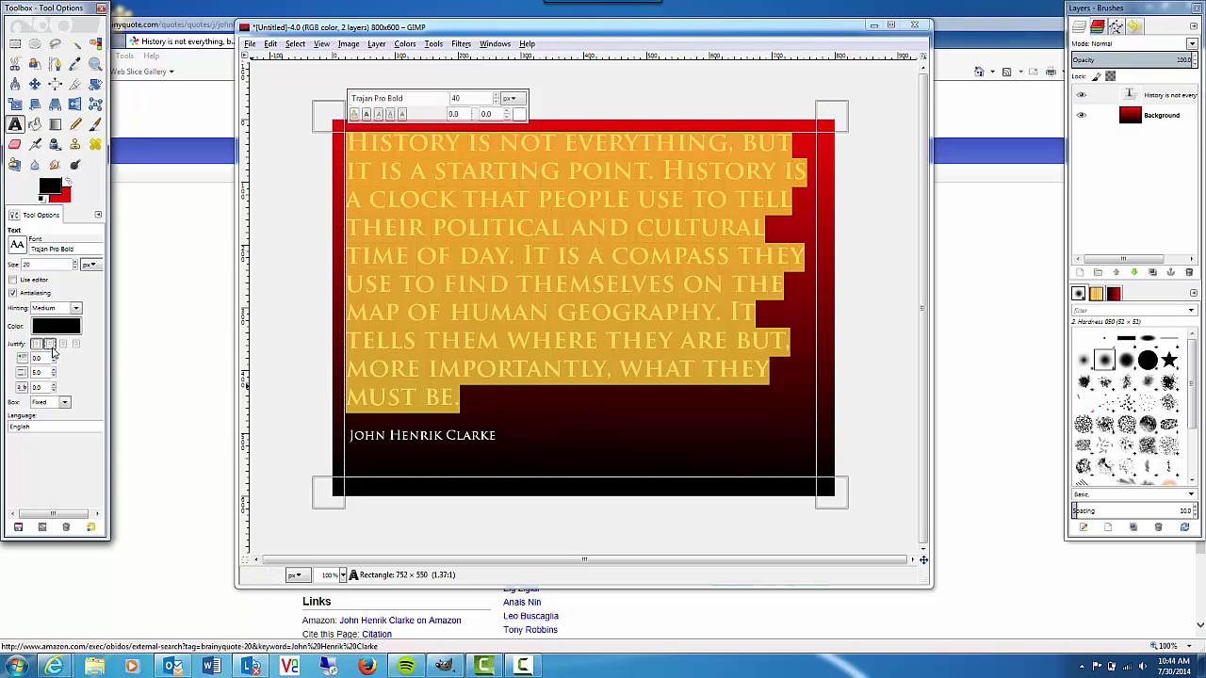
pyautogui.click(51, 346)
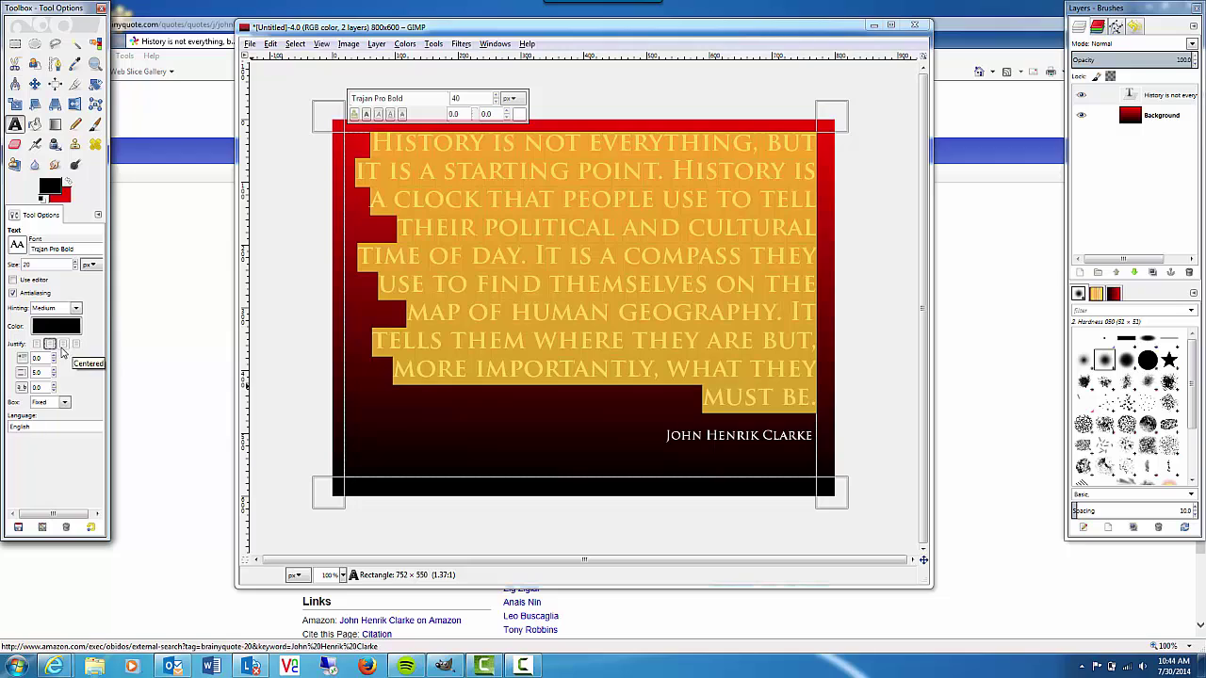
pyautogui.click(64, 345)
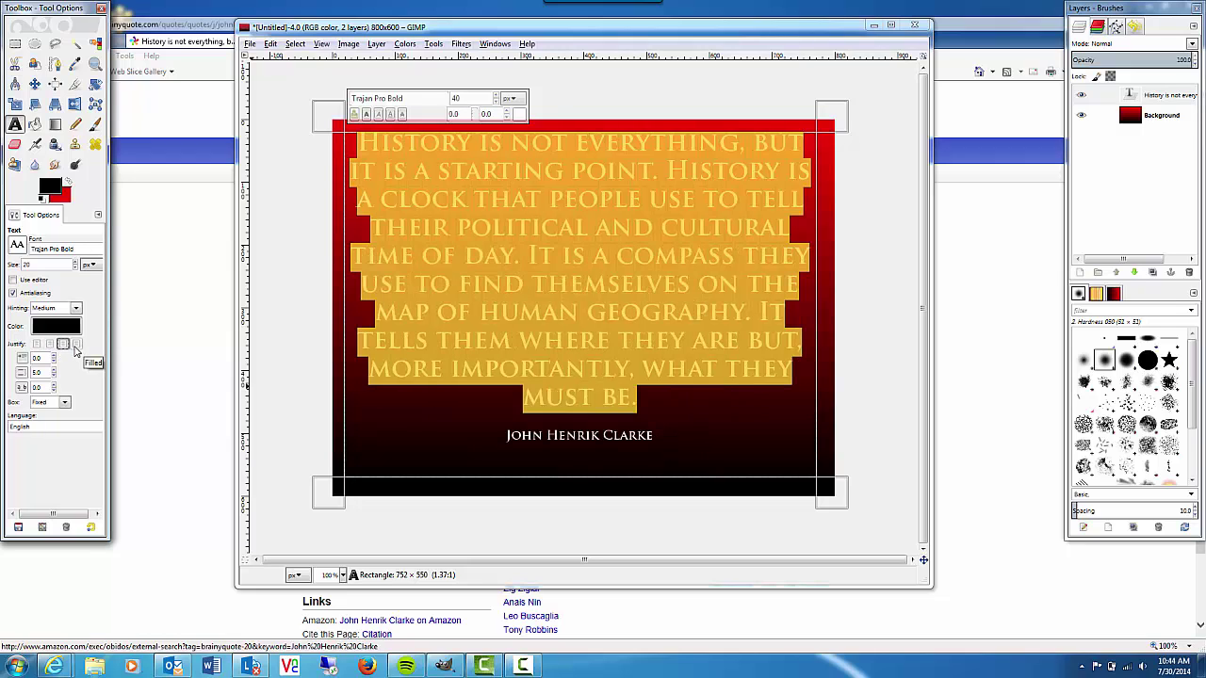
pyautogui.click(76, 346)
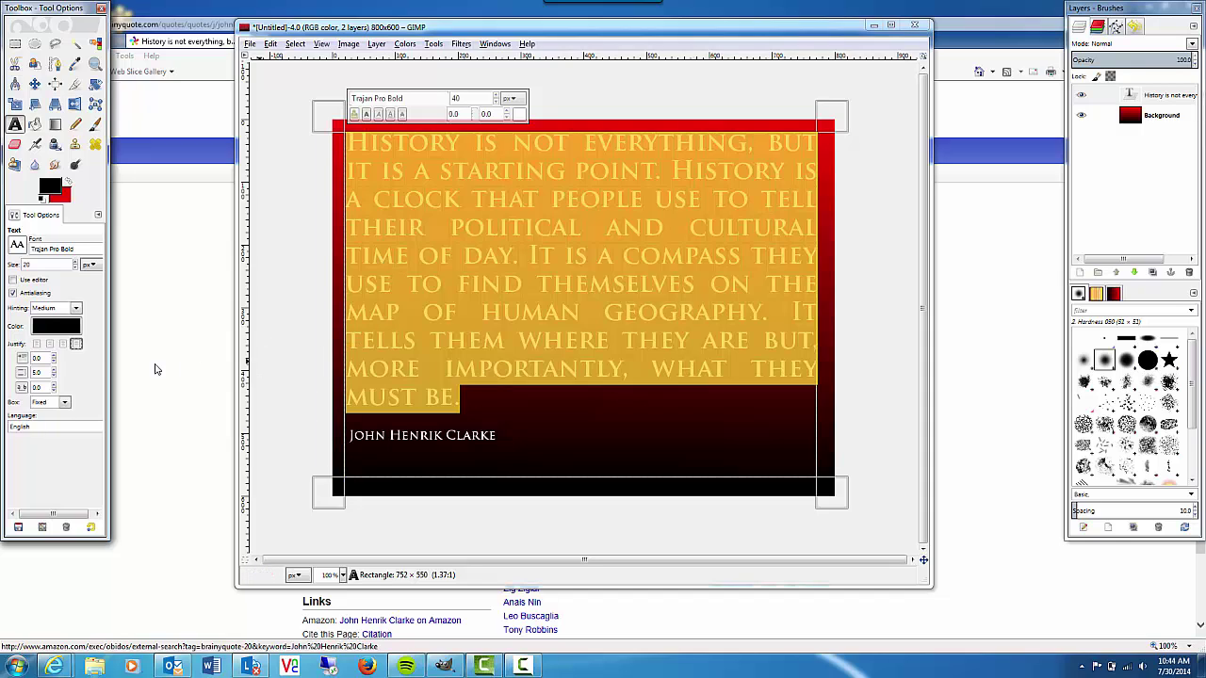
pyautogui.click(49, 344)
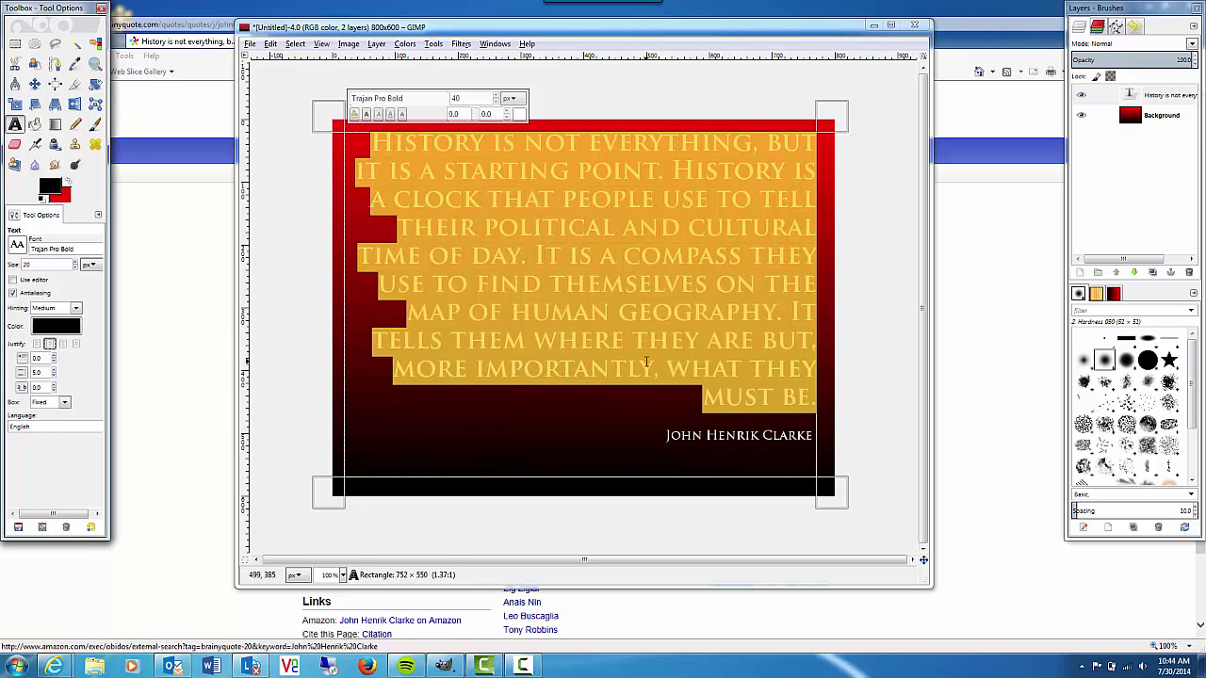
pyautogui.click(625, 375)
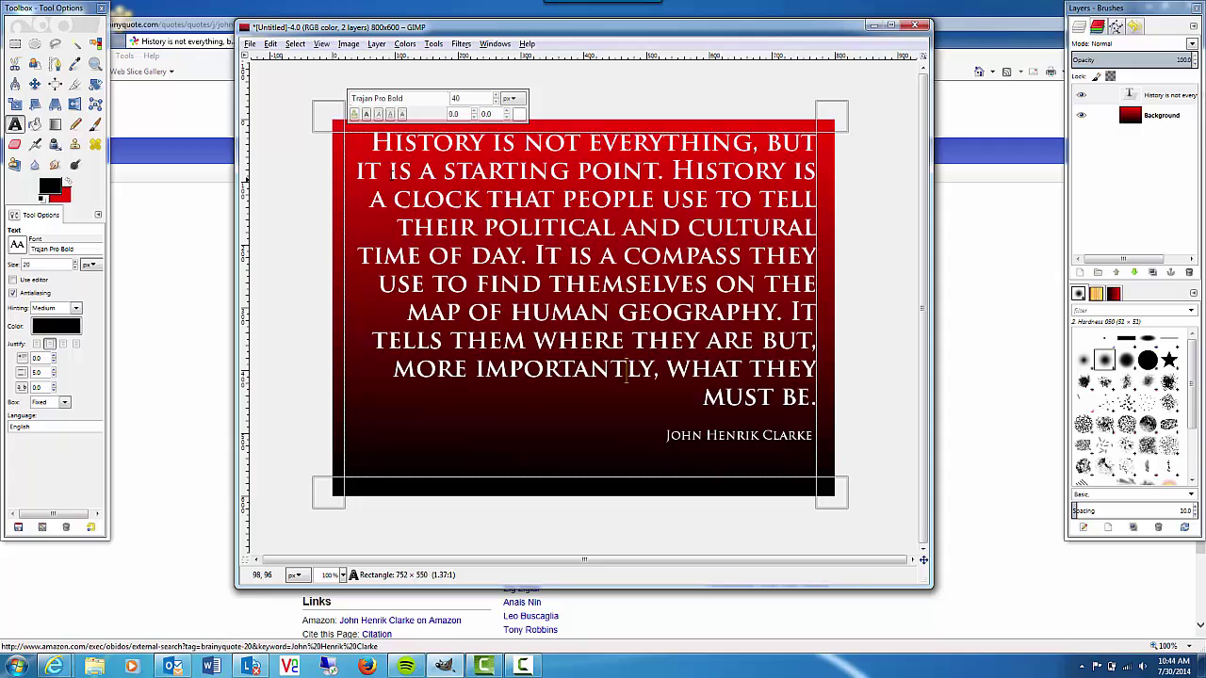
# - Raise the quote's line spacing to 10.0
pyautogui.moveTo(372, 143); pyautogui.dragTo(817, 397)
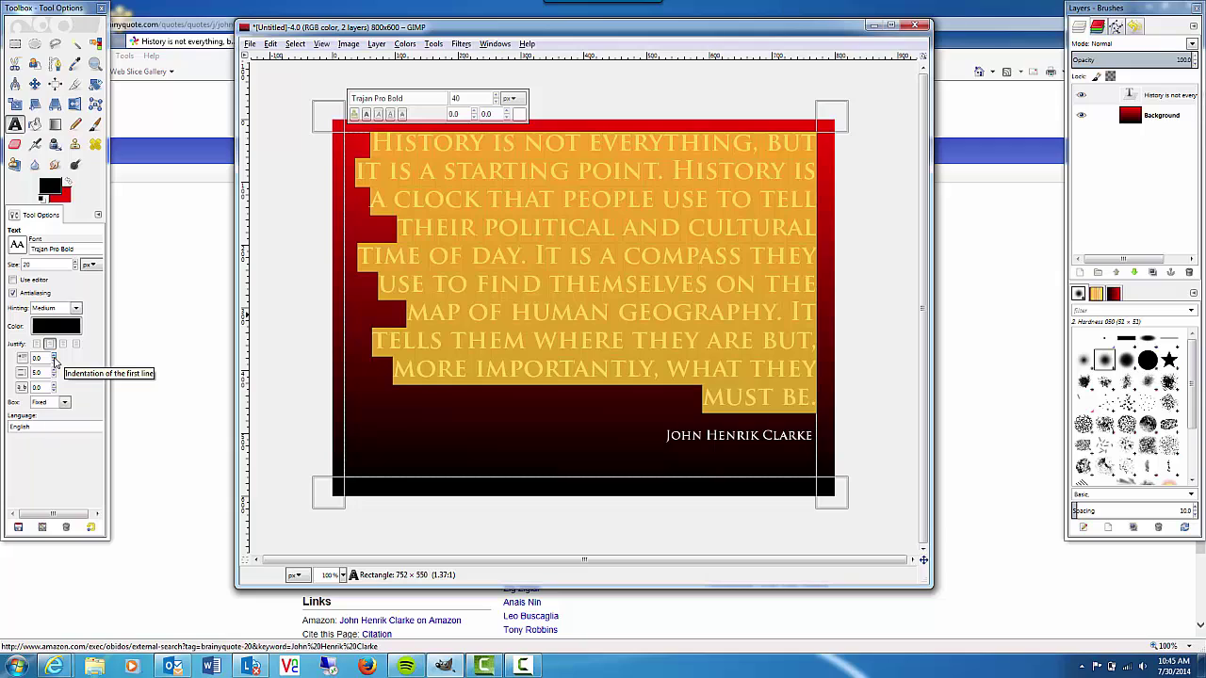
pyautogui.scroll(3, 54, 361)
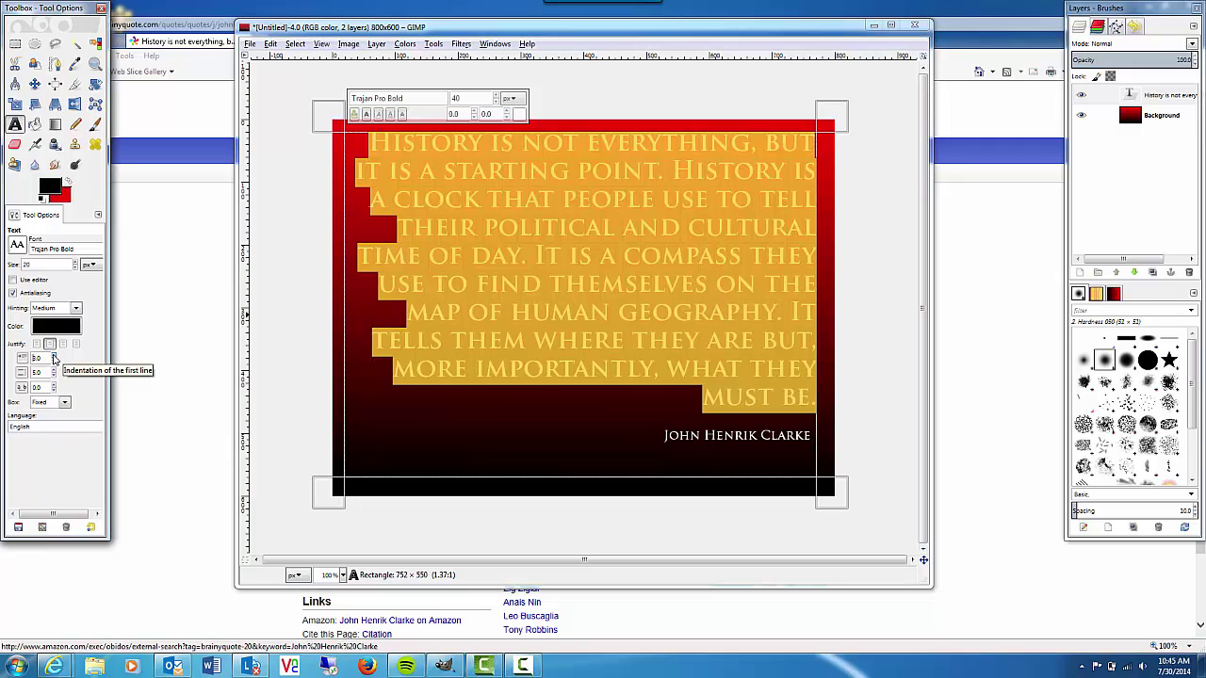
pyautogui.scroll(1, 53, 368)
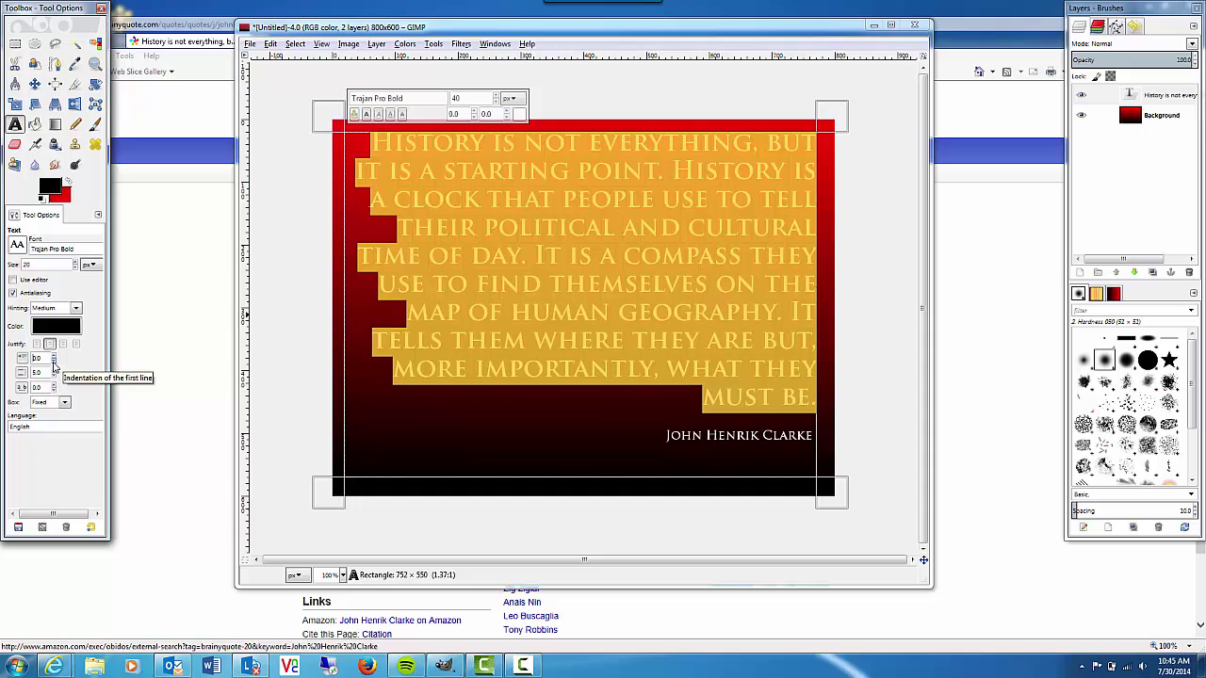
pyautogui.click(55, 373)
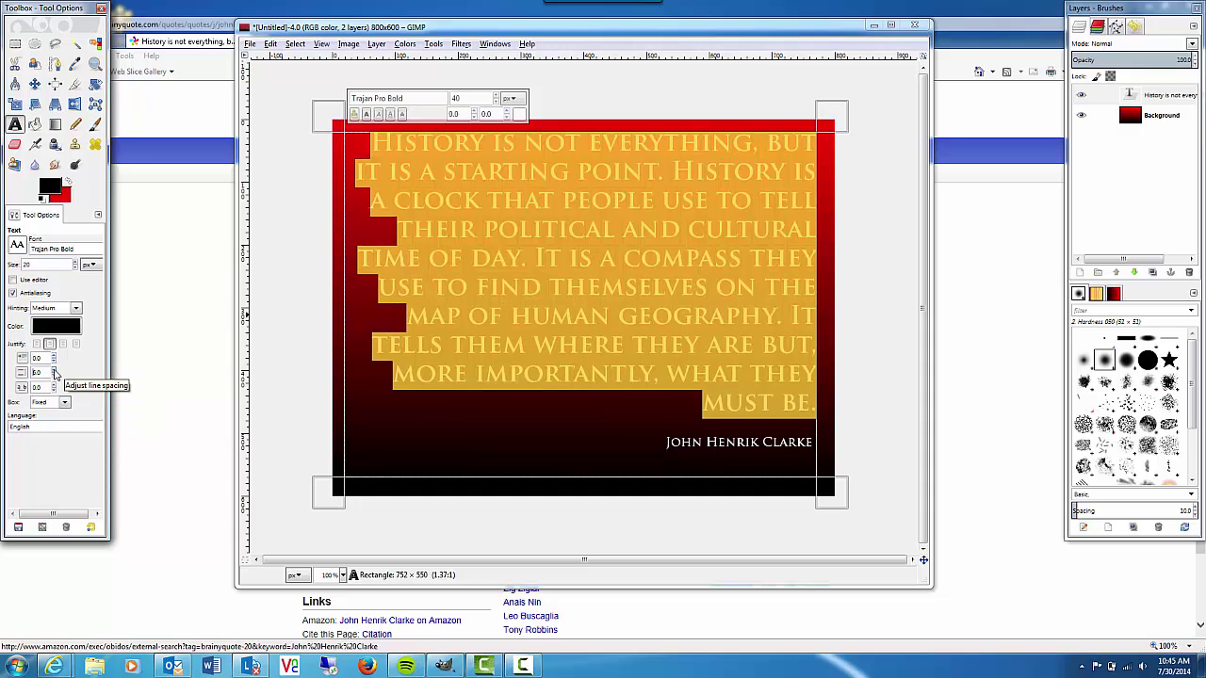
pyautogui.click(55, 373)
pyautogui.click(55, 374)
pyautogui.click(55, 373)
pyautogui.click(54, 373)
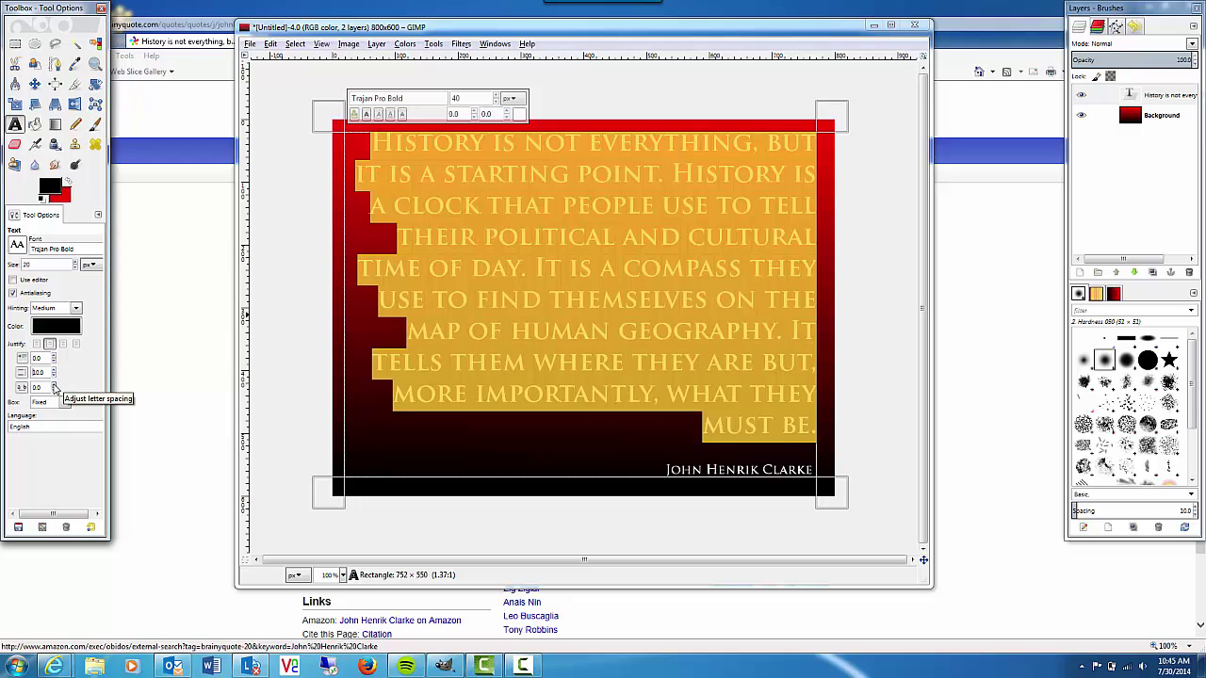
# - Tighten the quote's letter spacing to -1.0 and deselect the text
pyautogui.click(55, 385)
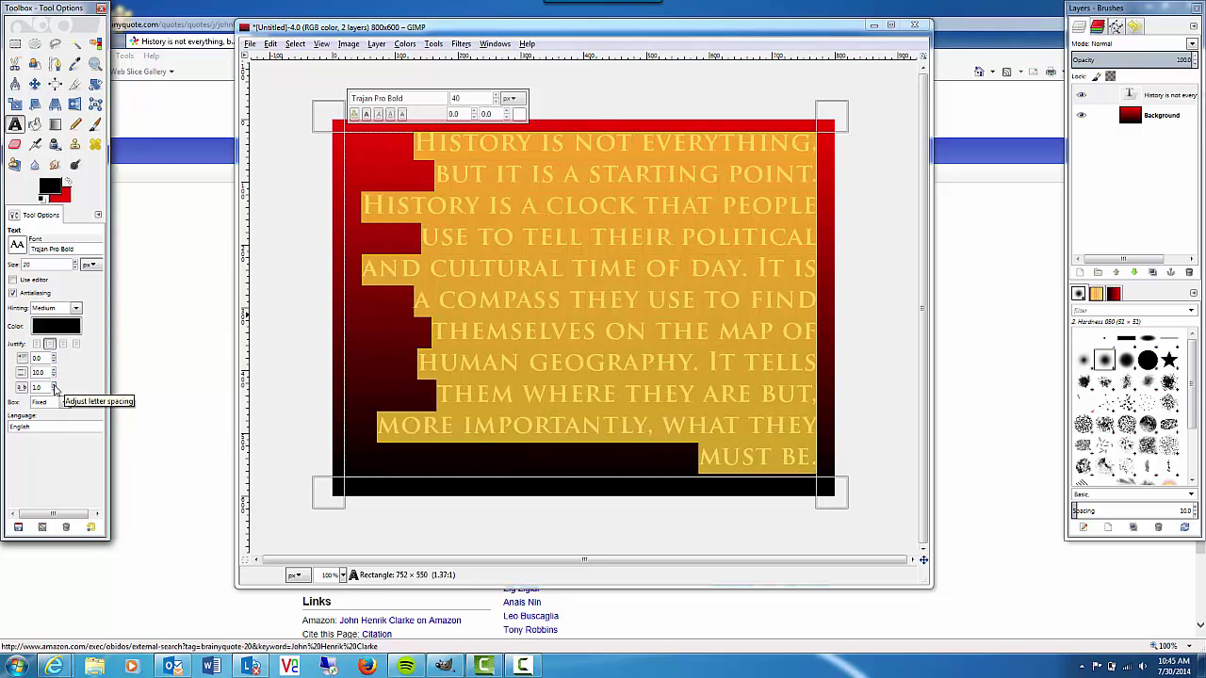
pyautogui.click(55, 386)
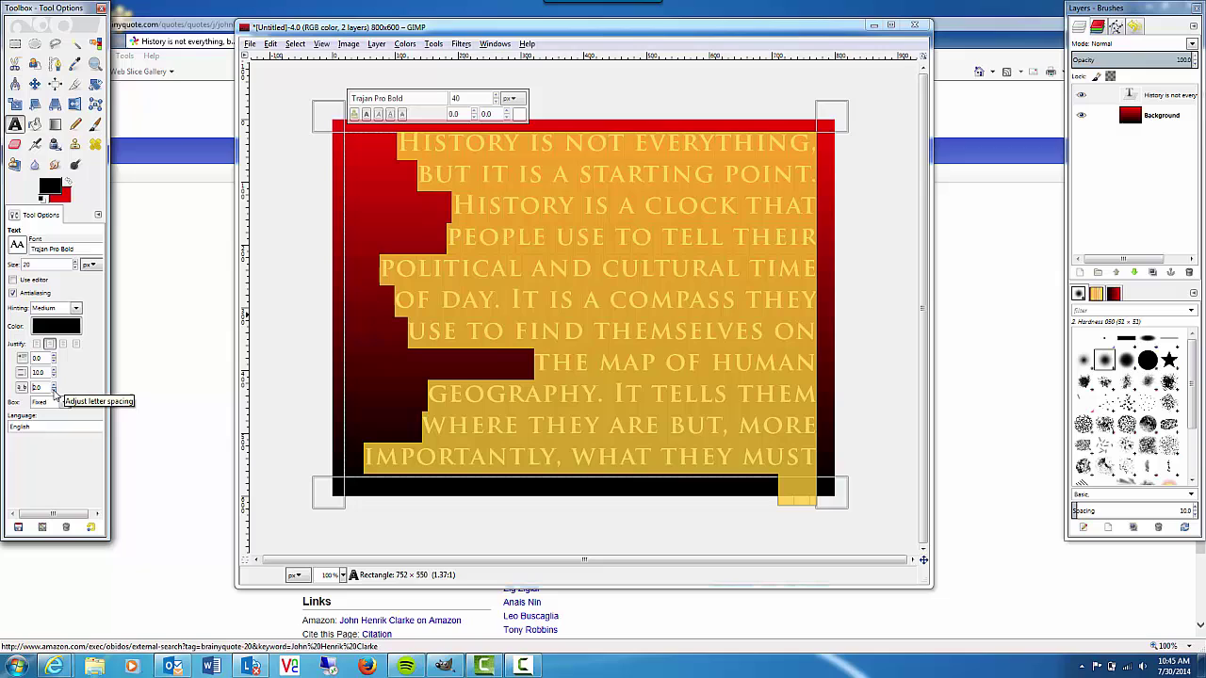
pyautogui.click(55, 391)
pyautogui.click(54, 391)
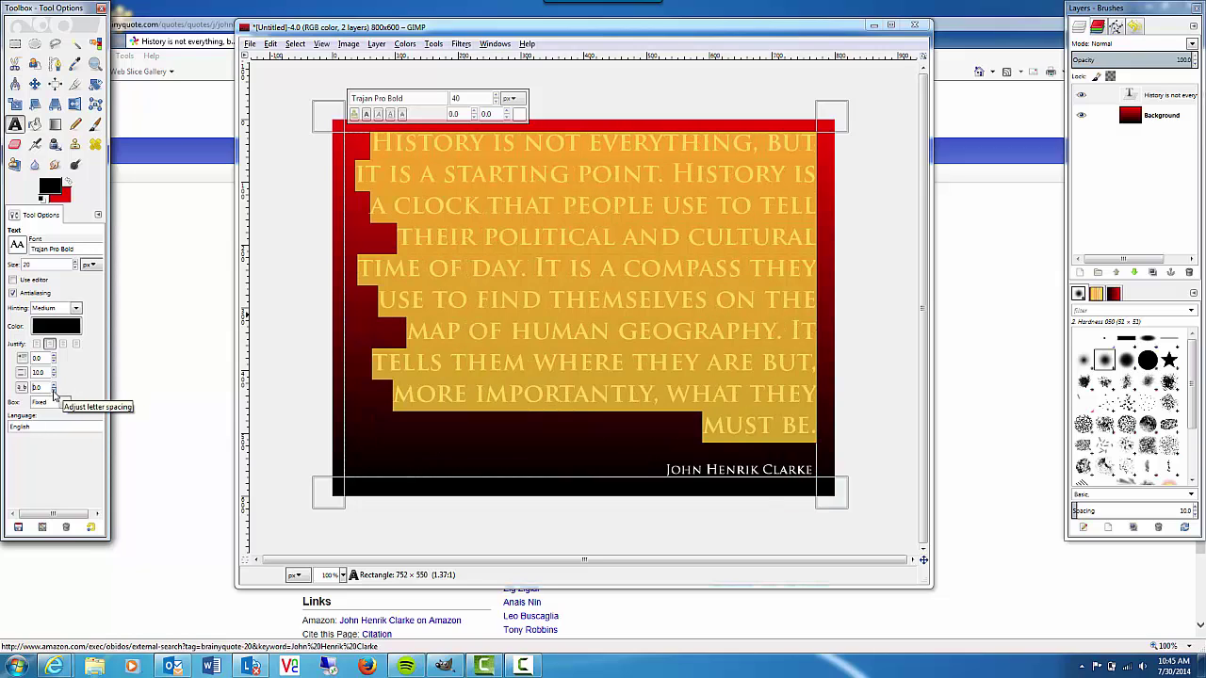
pyautogui.click(55, 391)
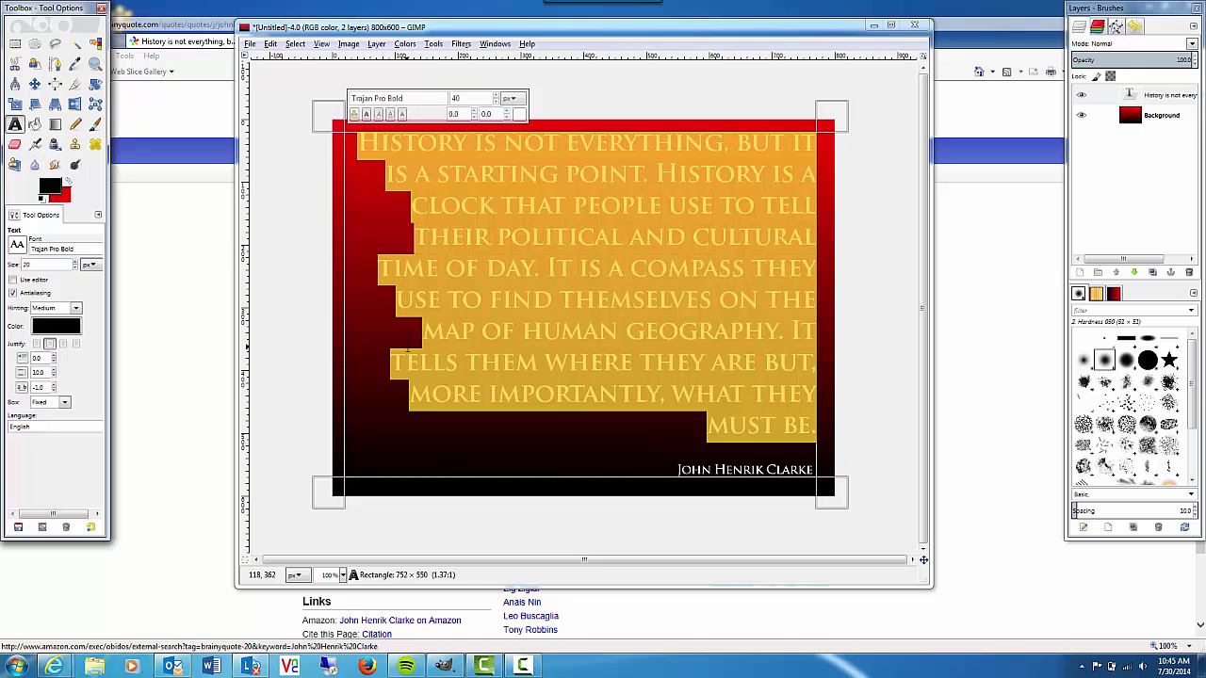
pyautogui.click(622, 269)
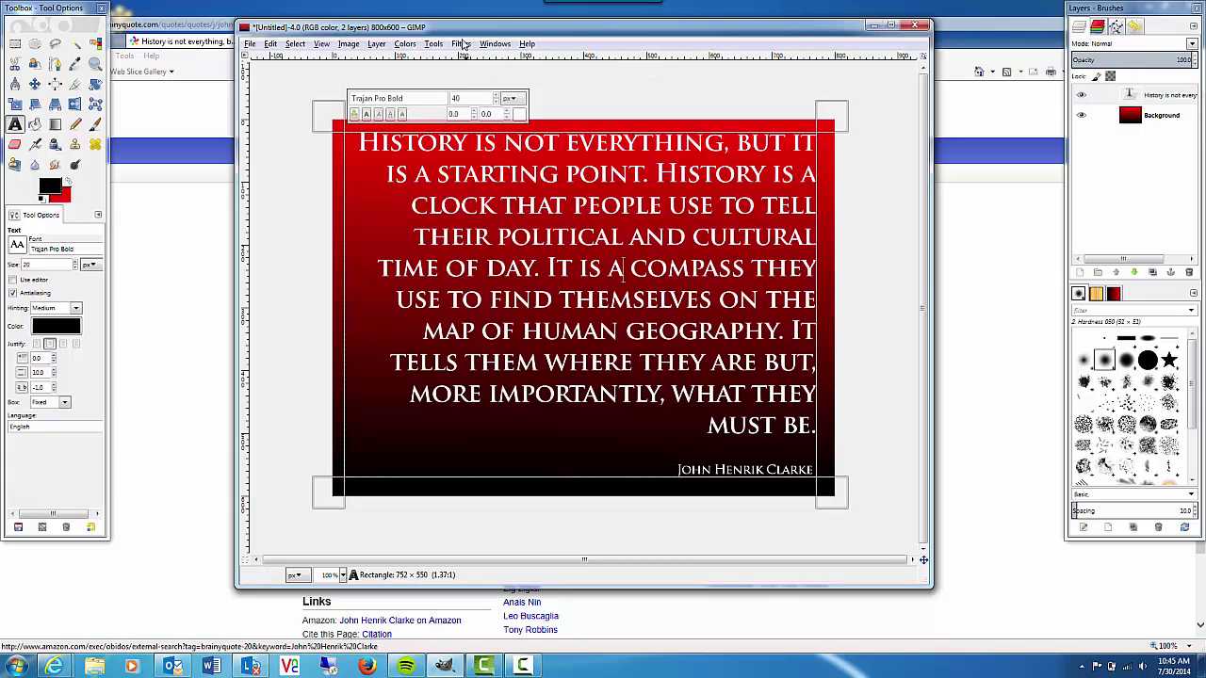
# - Apply Filters > Light and Shadow > Drop Shadow to the quote with default settings
pyautogui.click(460, 44)
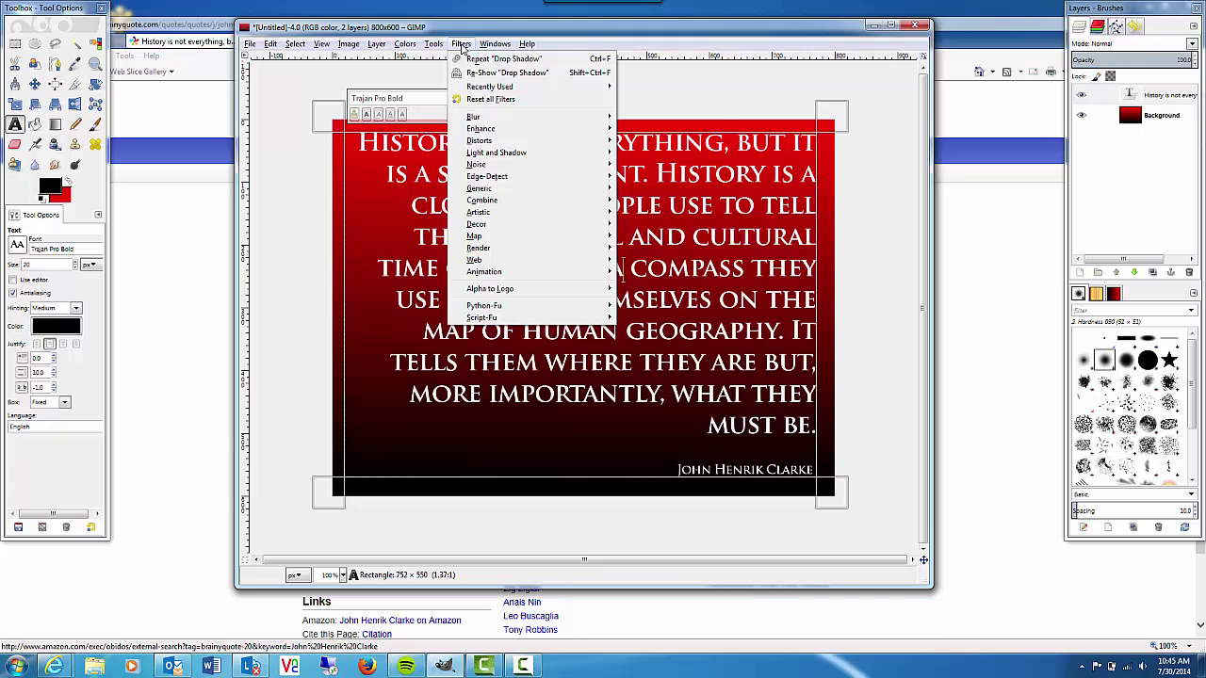
pyautogui.moveTo(496, 154)
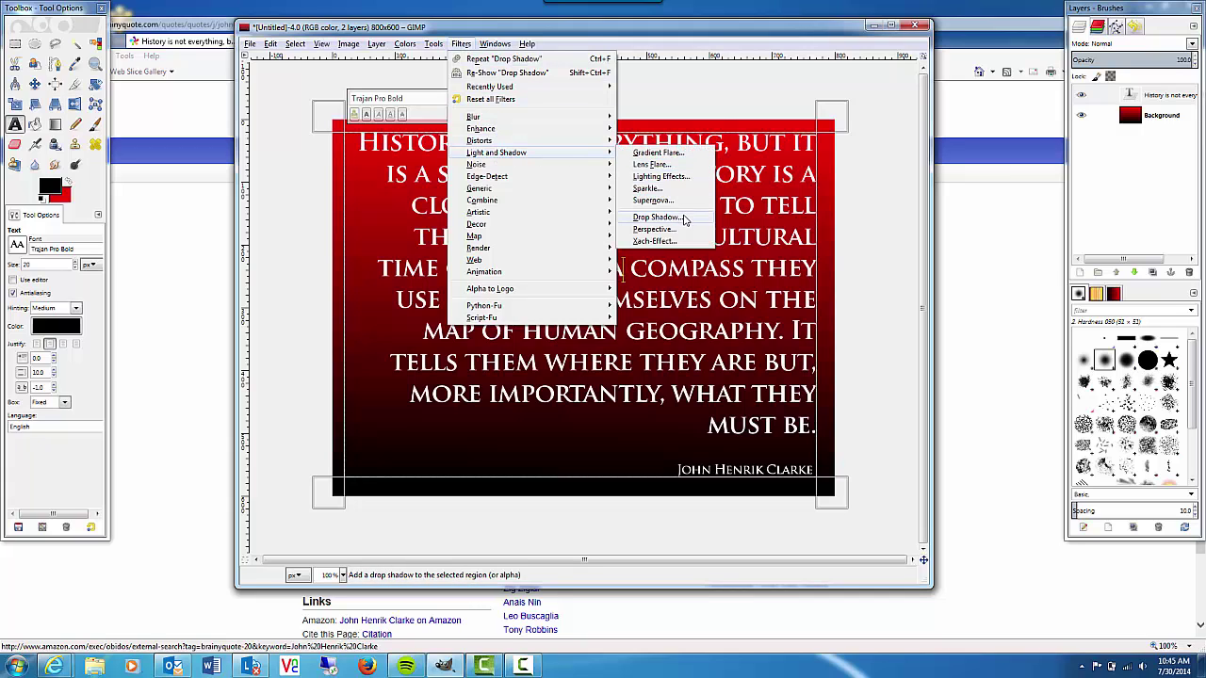
pyautogui.click(657, 217)
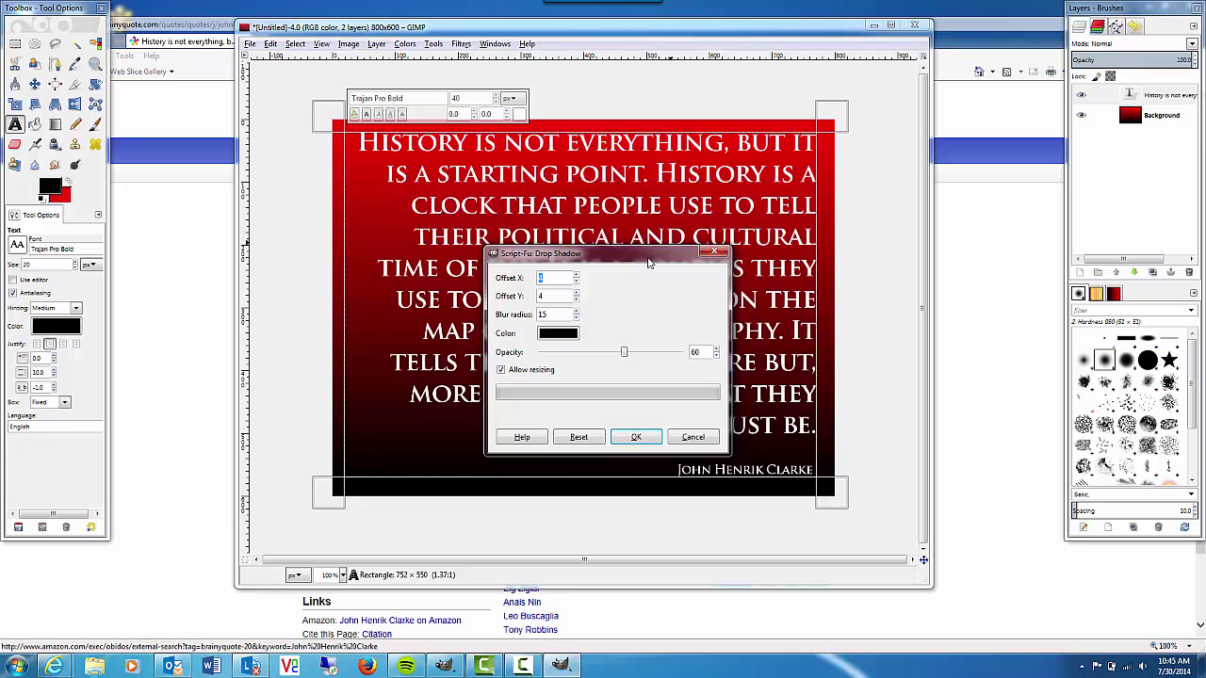
pyautogui.moveTo(635, 260); pyautogui.dragTo(892, 250)
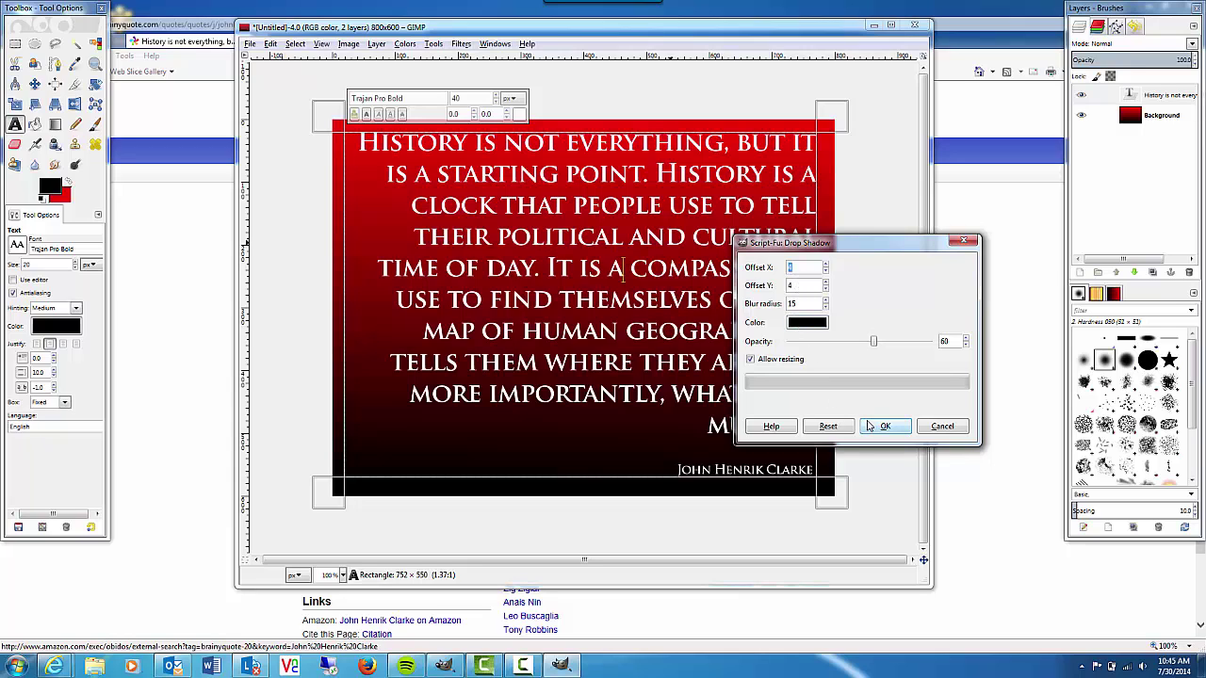
pyautogui.click(871, 425)
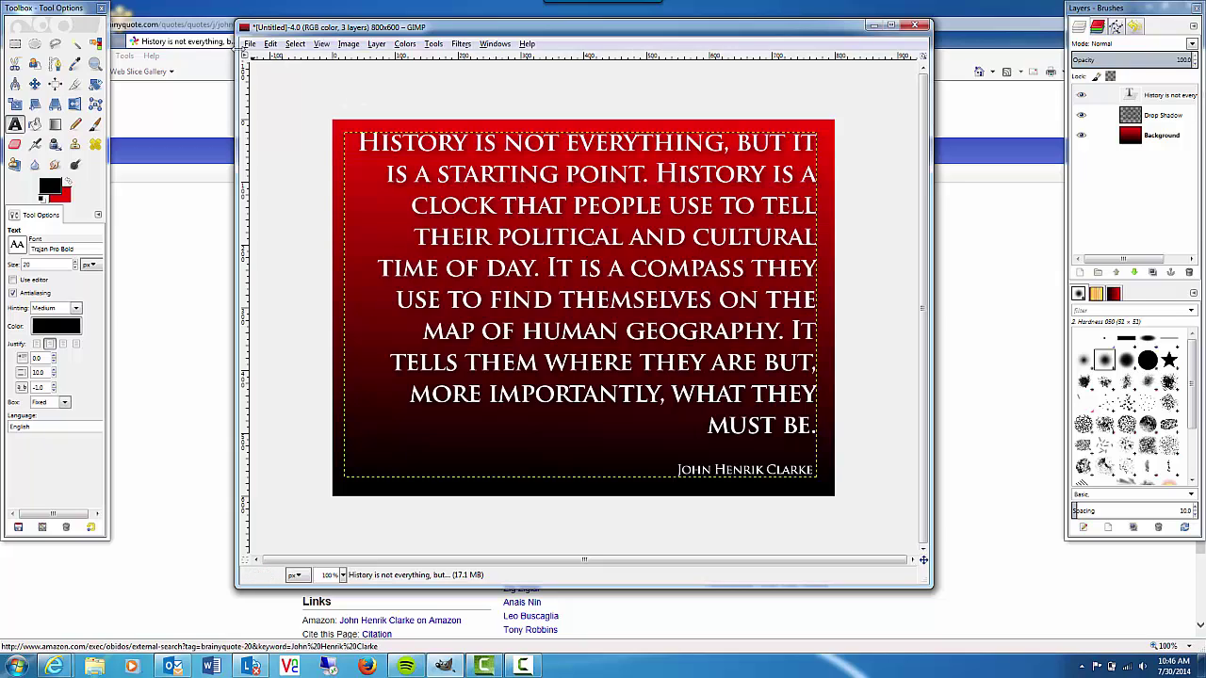
pyautogui.click(251, 45)
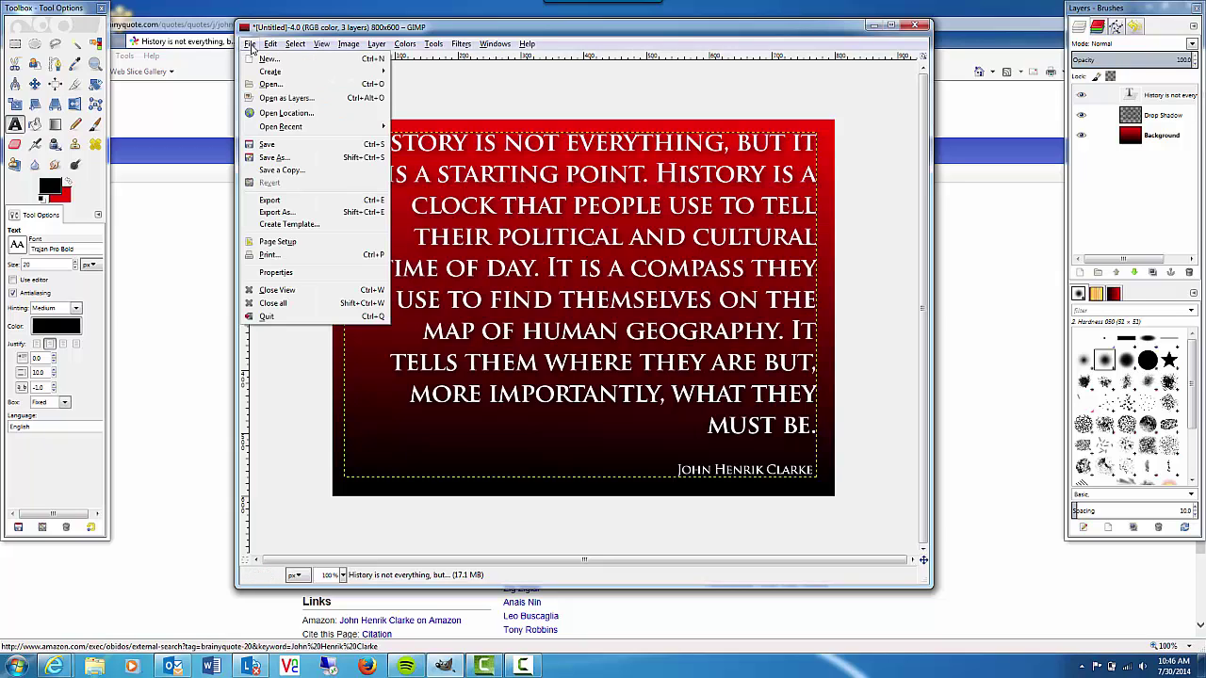
pyautogui.click(283, 156)
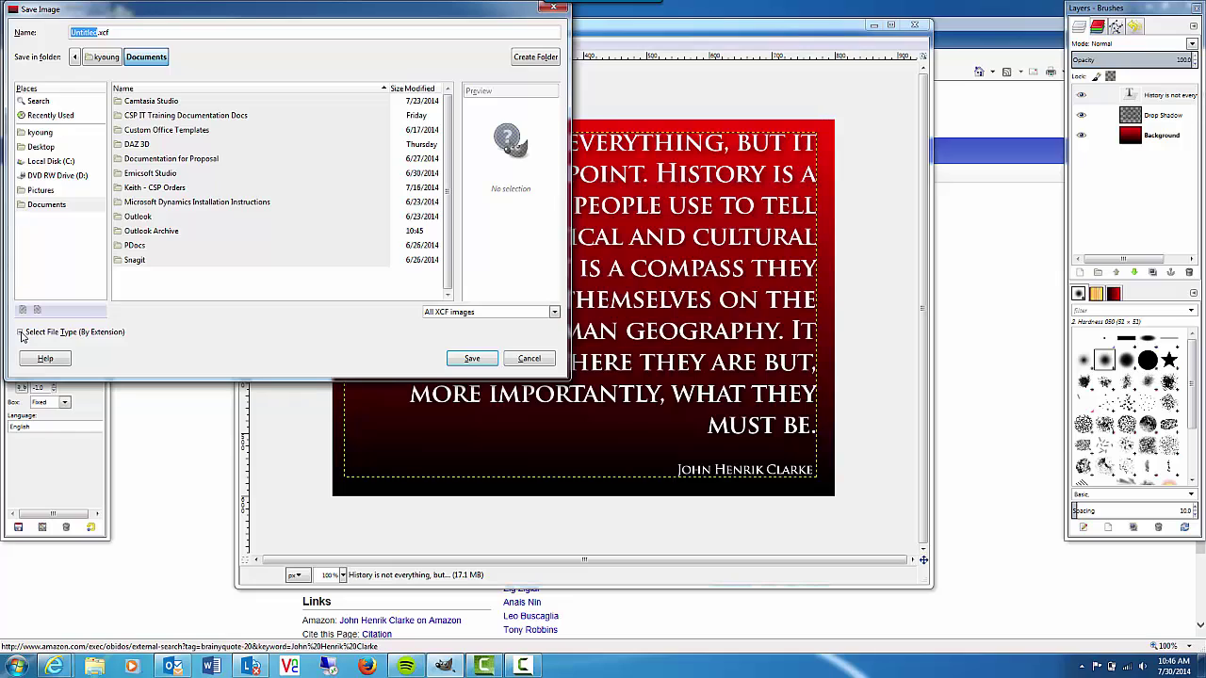
pyautogui.click(21, 333)
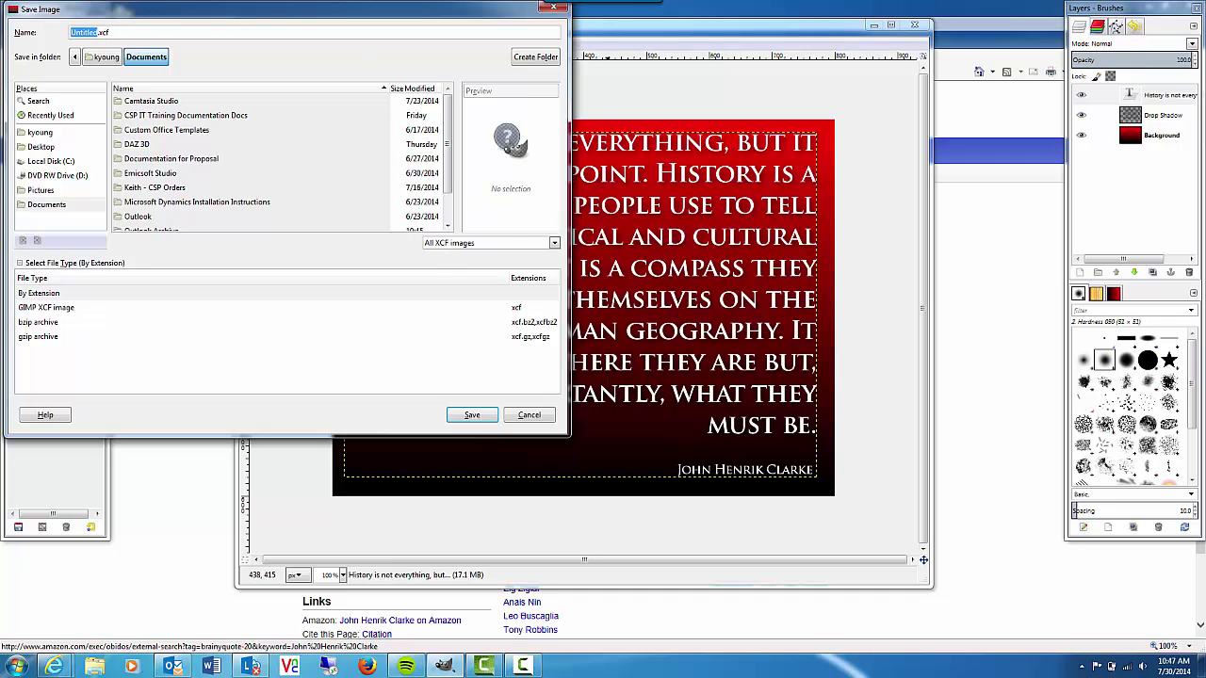
pyautogui.click(461, 245)
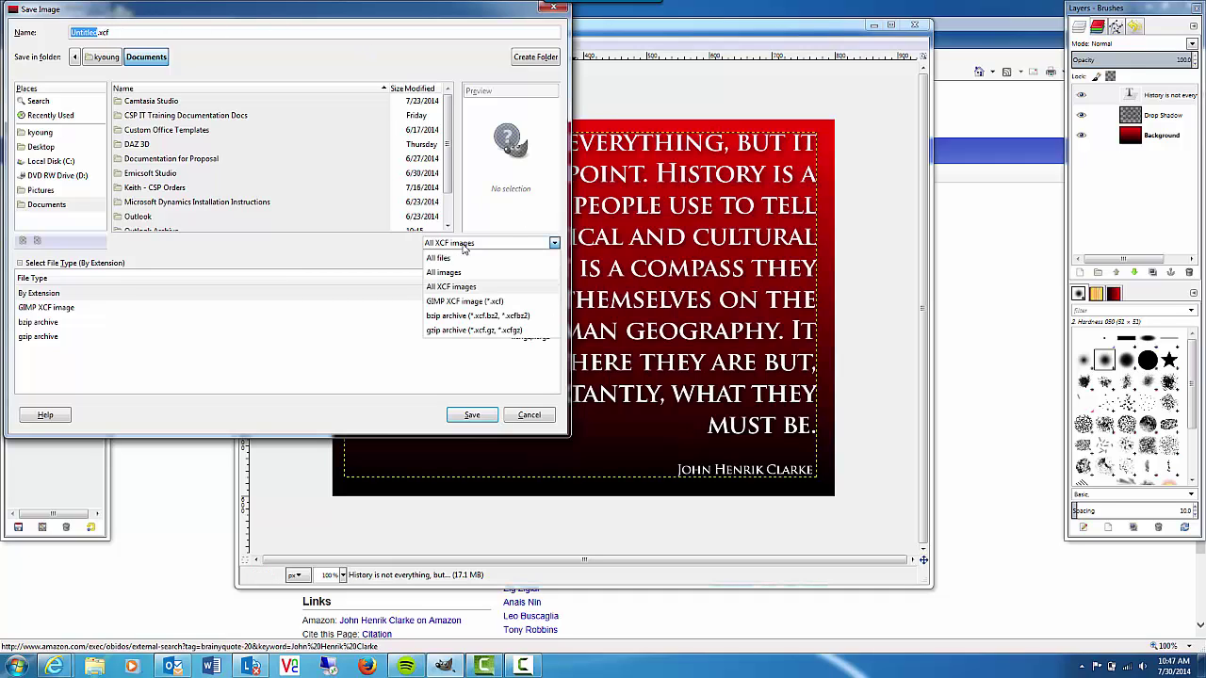
pyautogui.click(371, 248)
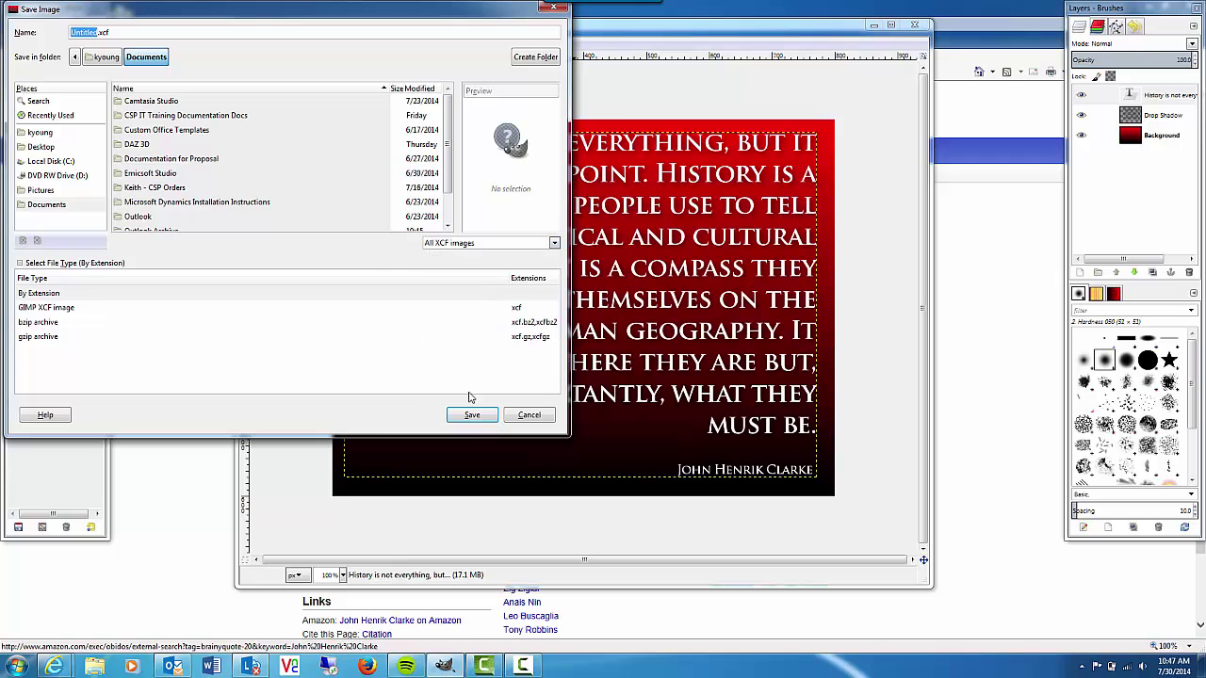
pyautogui.click(529, 416)
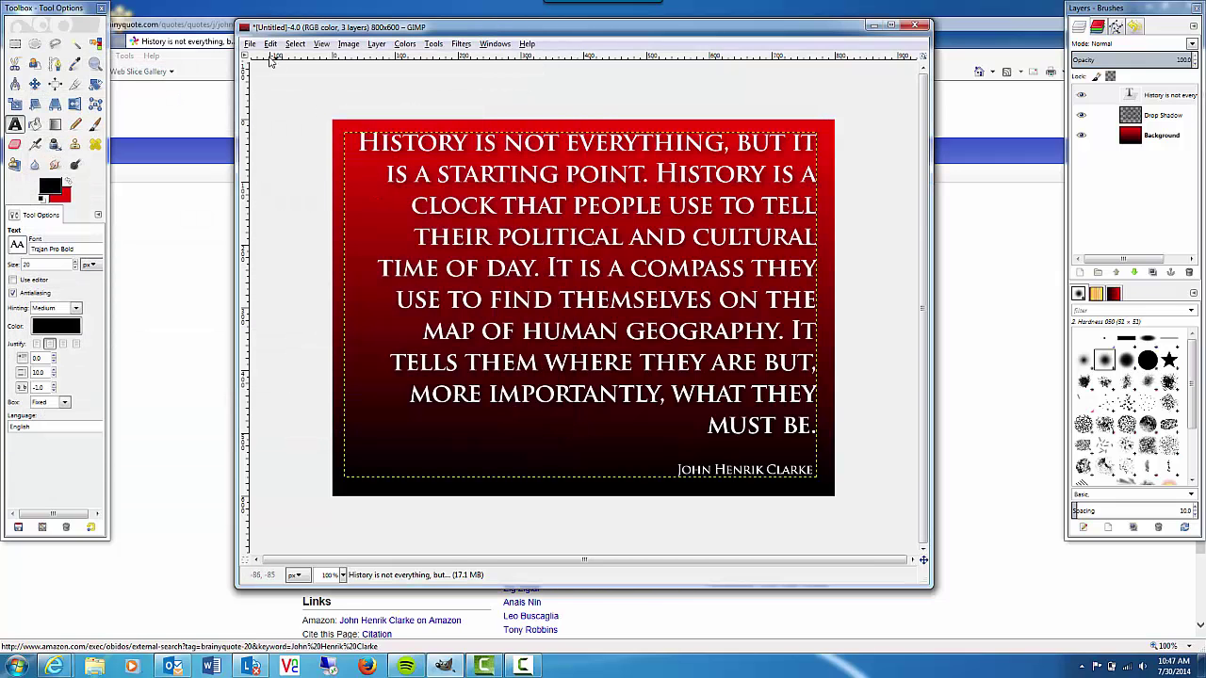
# - Start Export As and choose JPEG image as the file type
pyautogui.click(251, 44)
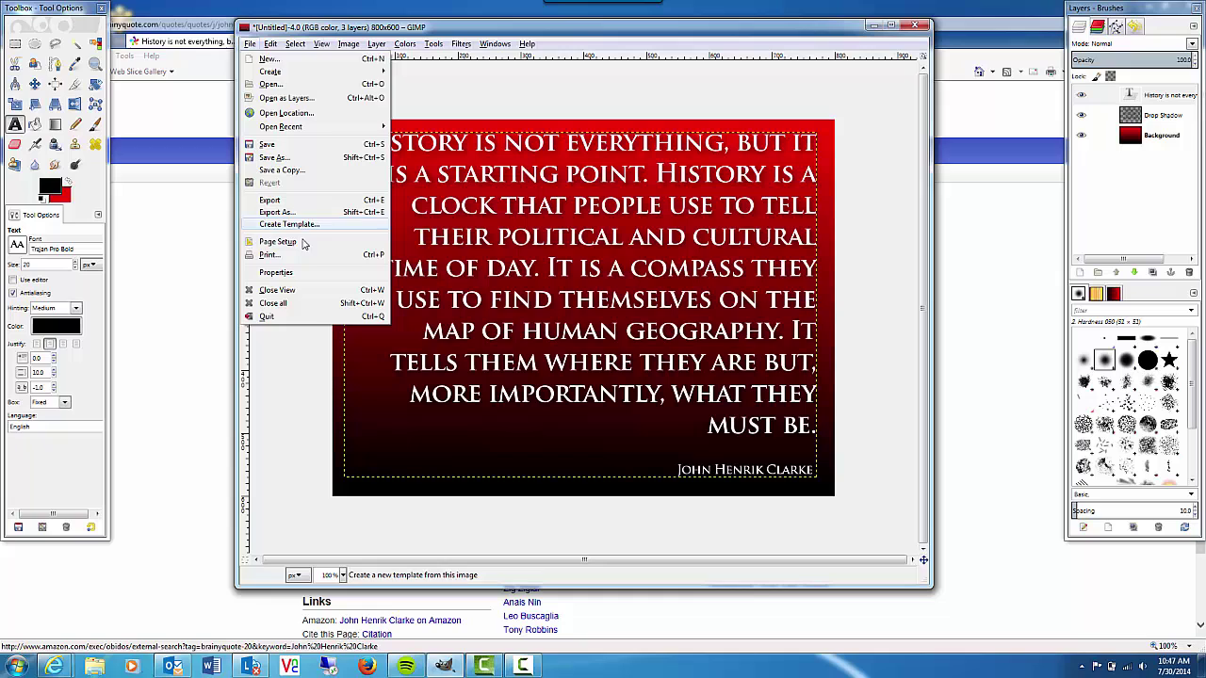
pyautogui.click(304, 206)
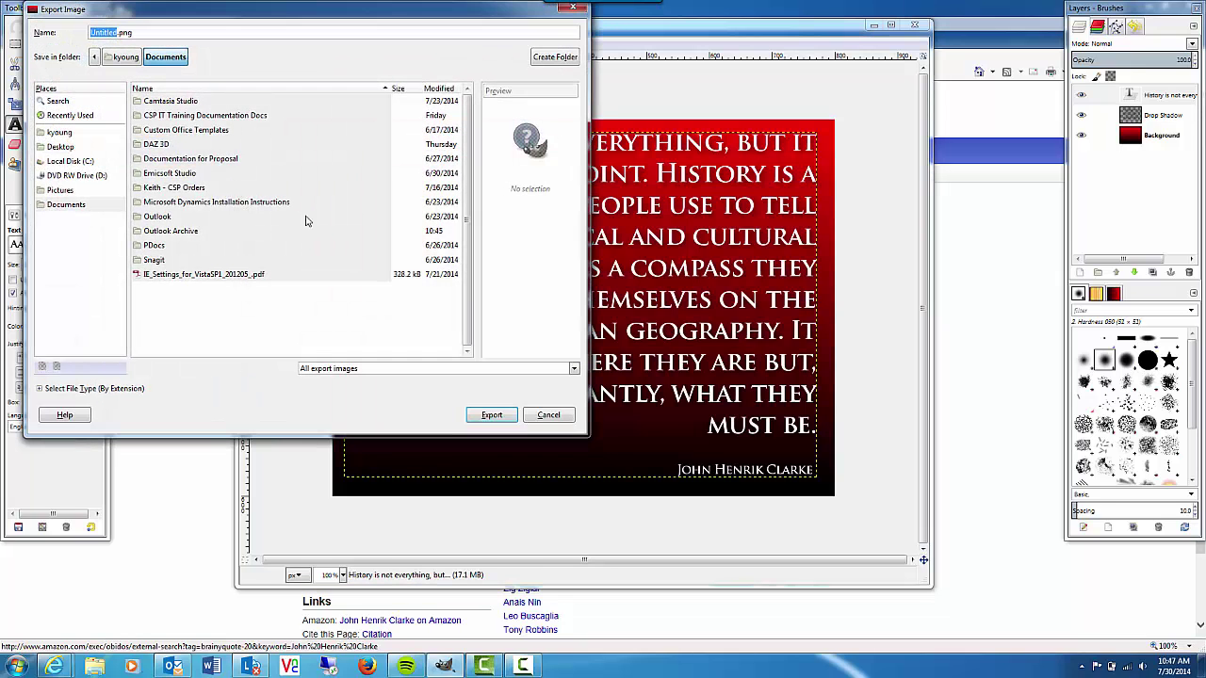
pyautogui.click(107, 390)
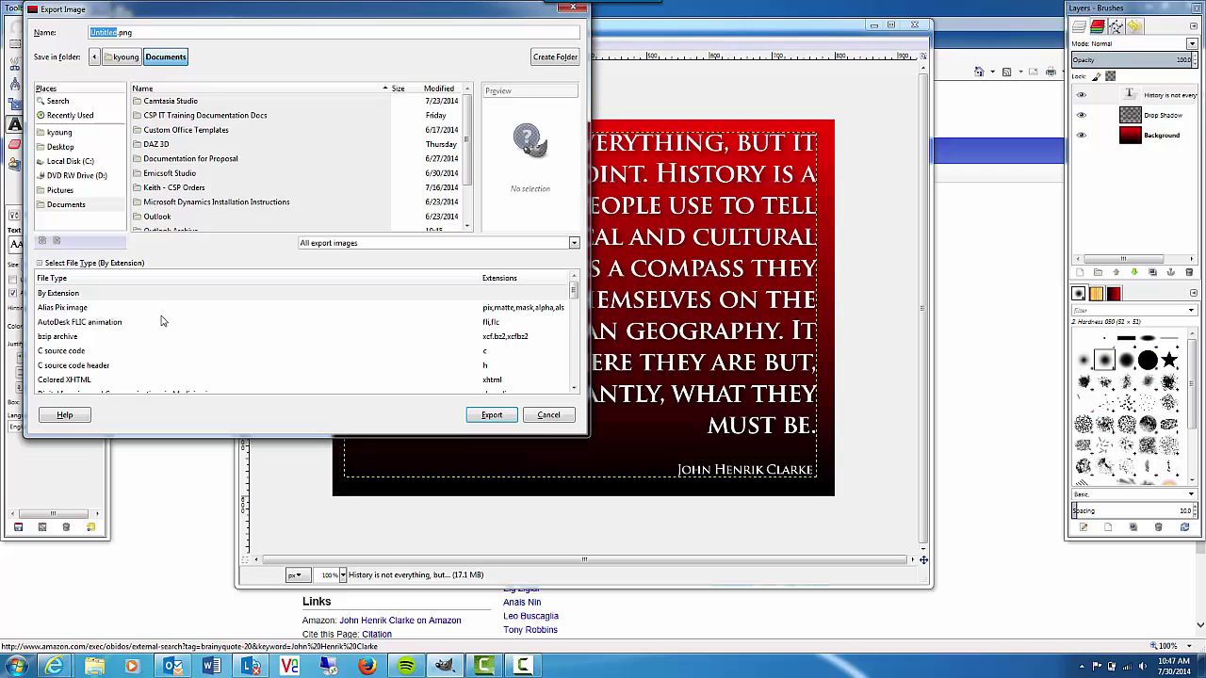
pyautogui.scroll(-2, 162, 321)
pyautogui.scroll(-6, 161, 321)
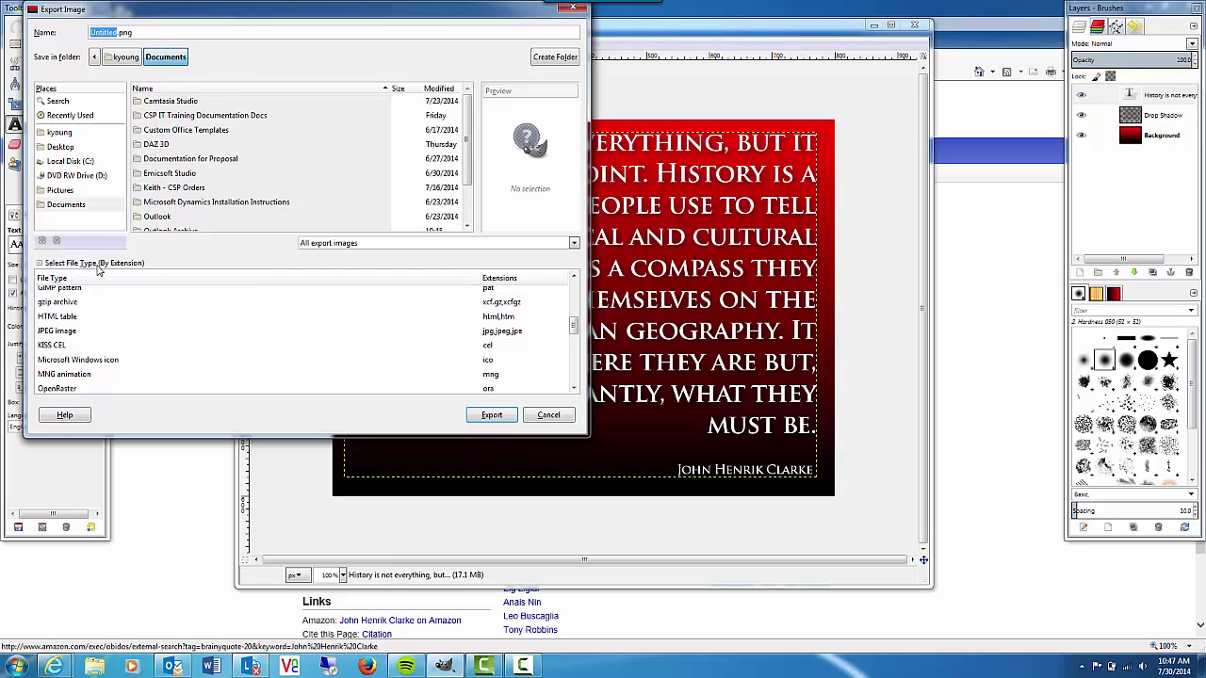
pyautogui.click(59, 332)
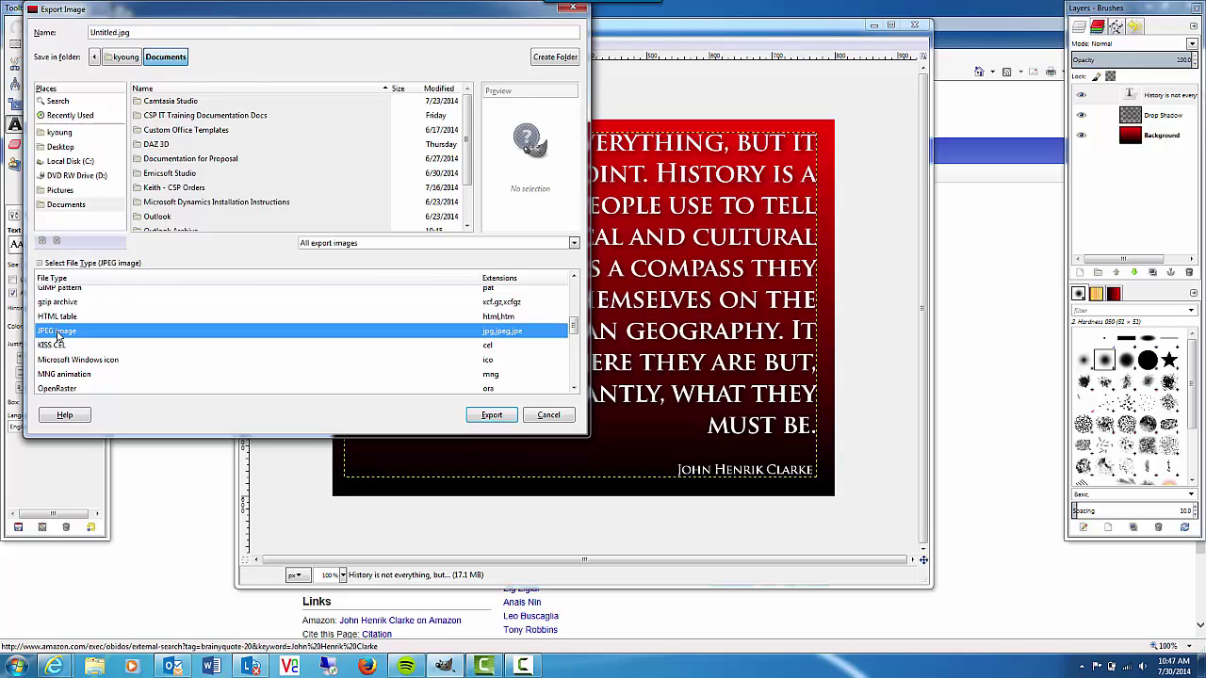
# - Name the file 'John Henrik Clarke Meme' and export it at JPEG quality 100
pyautogui.click(116, 32)
pyautogui.doubleClick(117, 32)
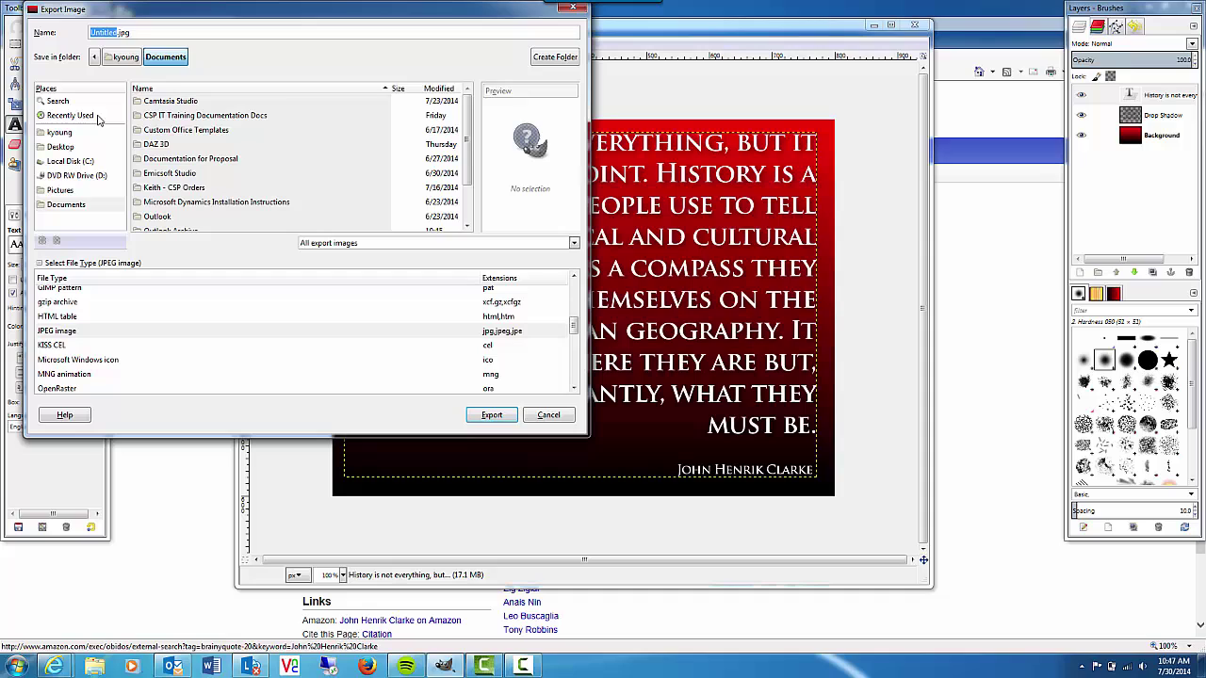
pyautogui.write('John Henrik Clarke Meme')
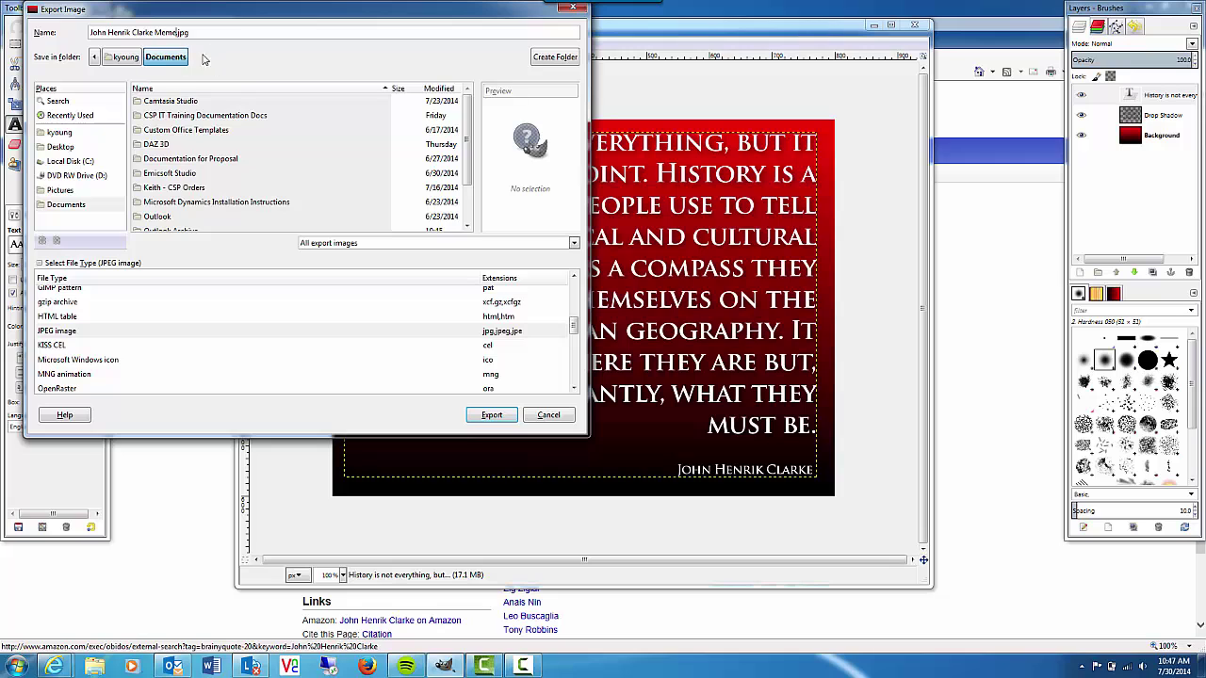
pyautogui.click(491, 416)
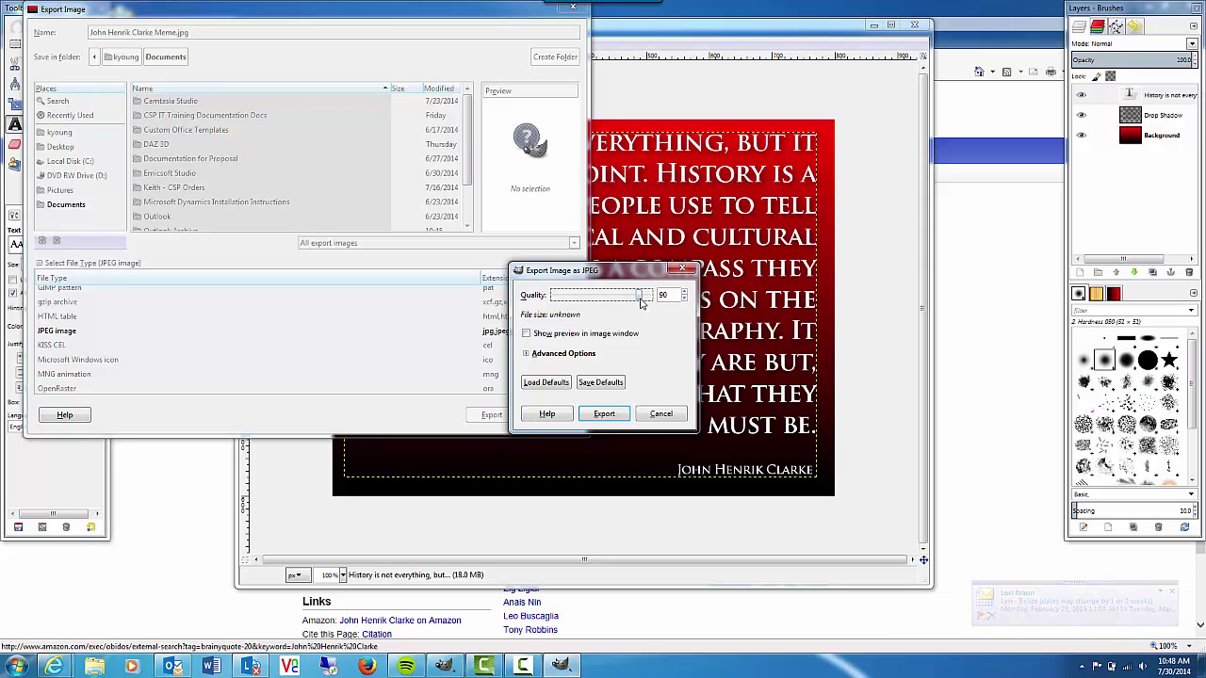
pyautogui.moveTo(640, 298); pyautogui.dragTo(650, 298)
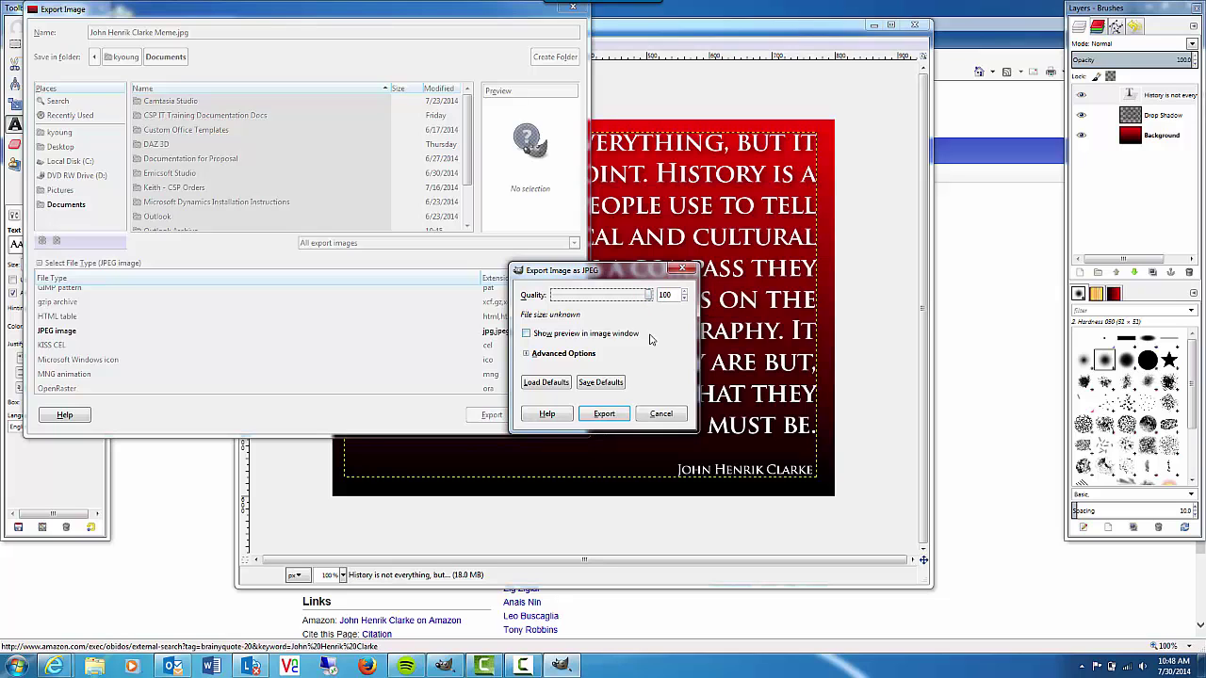
pyautogui.click(607, 413)
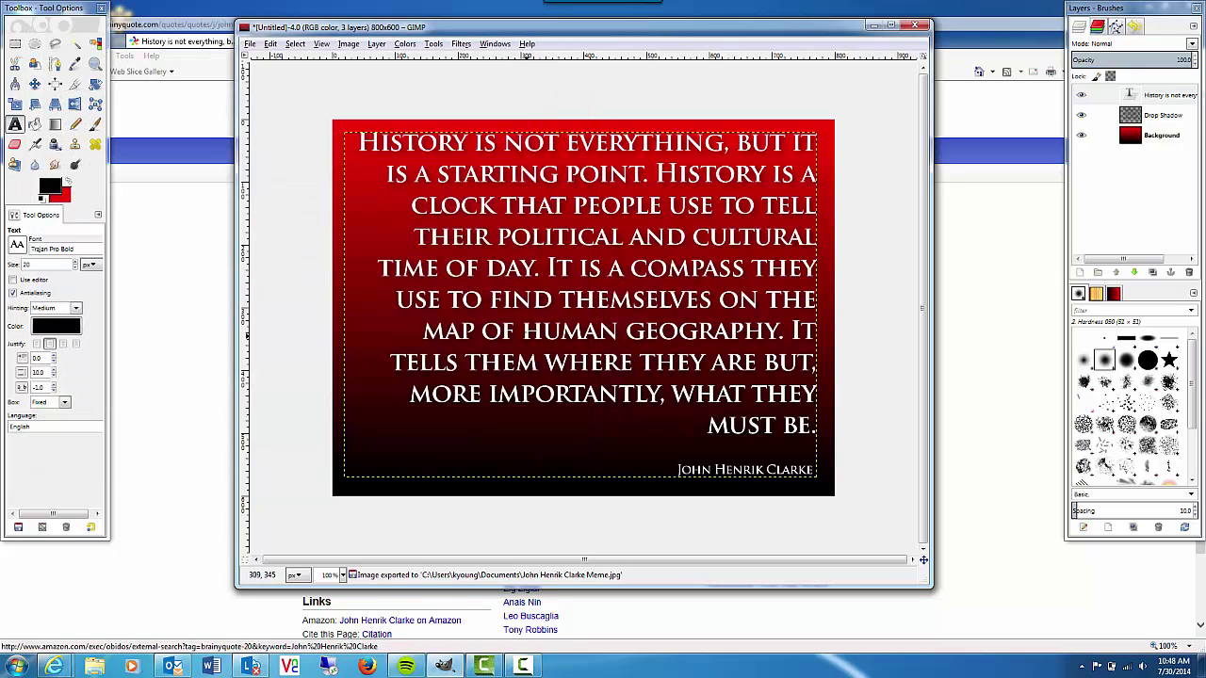
# - Preview the 489 KB 'John Henrik Clarke Meme' JPG from Documents in Windows Photo Viewer
pyautogui.click(96, 667)
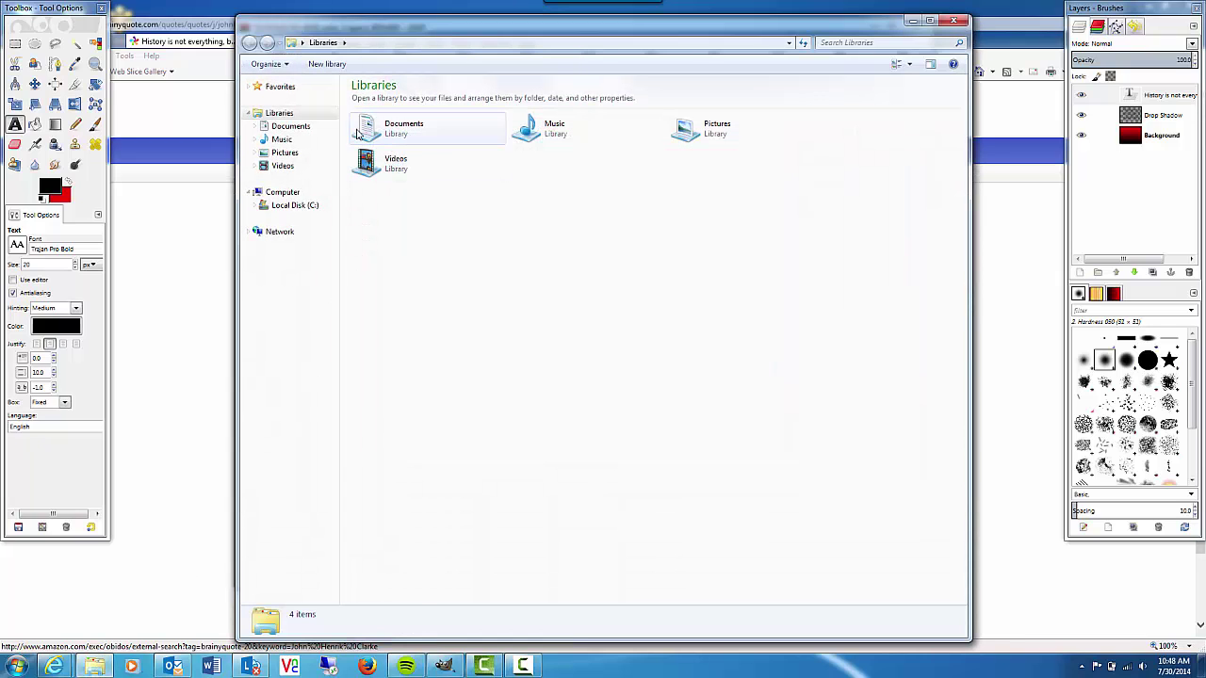
pyautogui.doubleClick(358, 133)
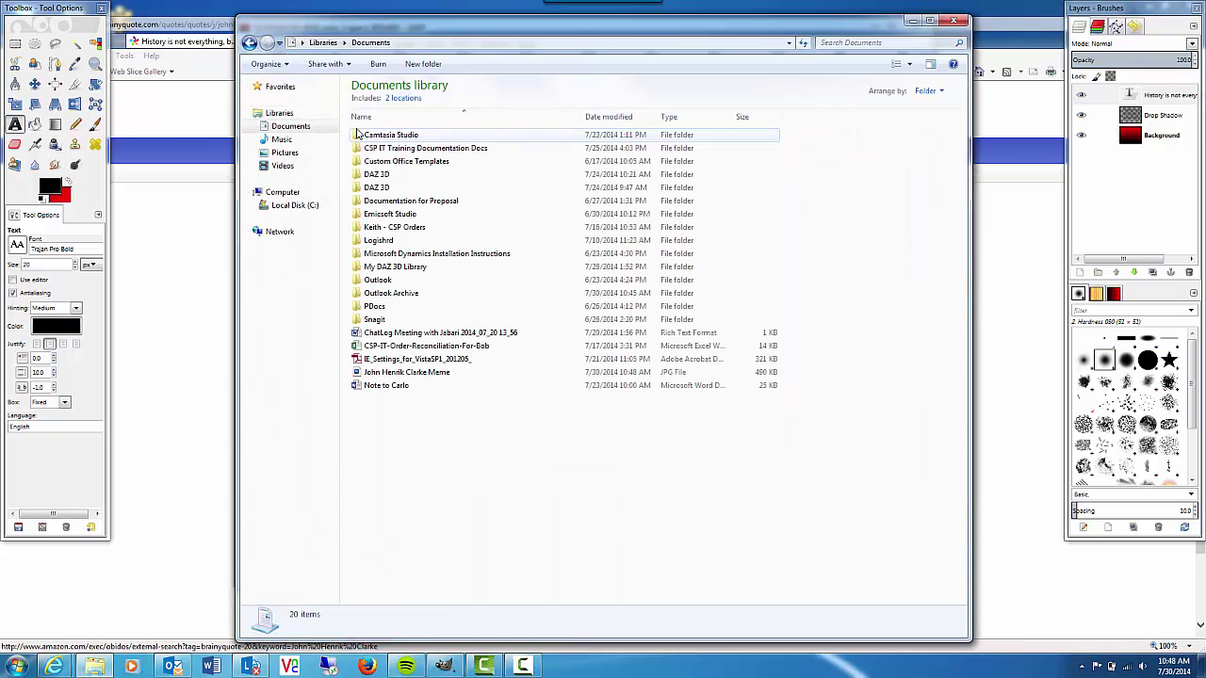
pyautogui.click(424, 376)
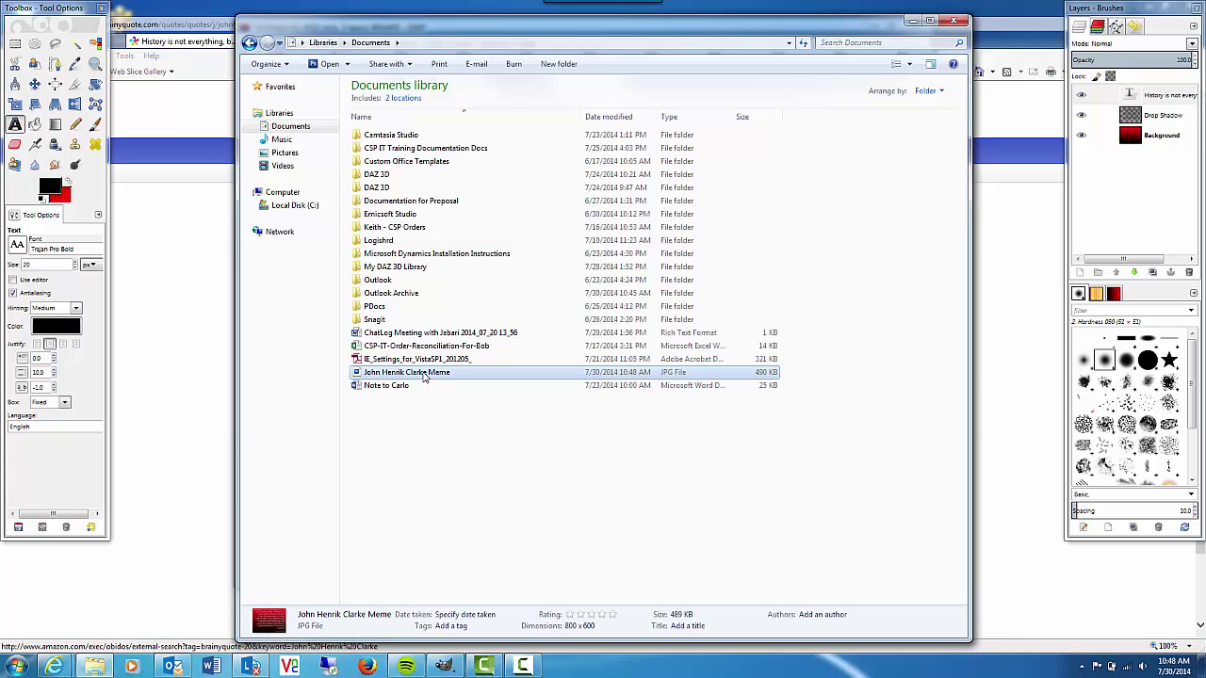
pyautogui.rightClick(424, 376)
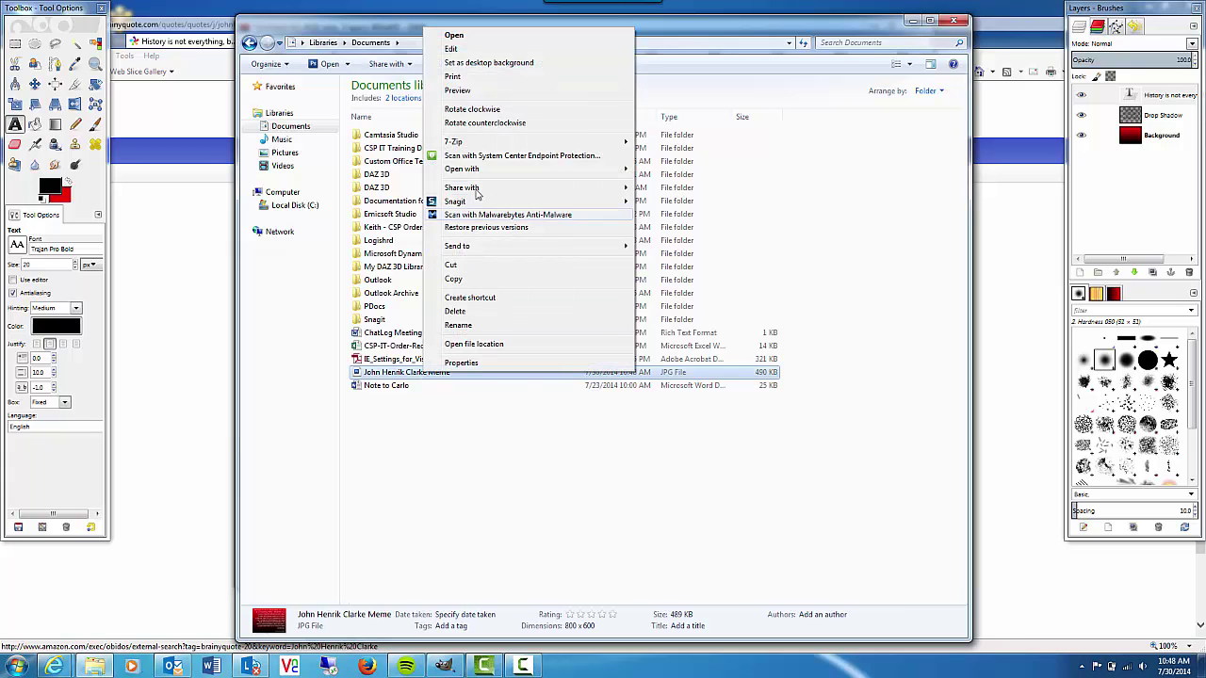
pyautogui.click(474, 94)
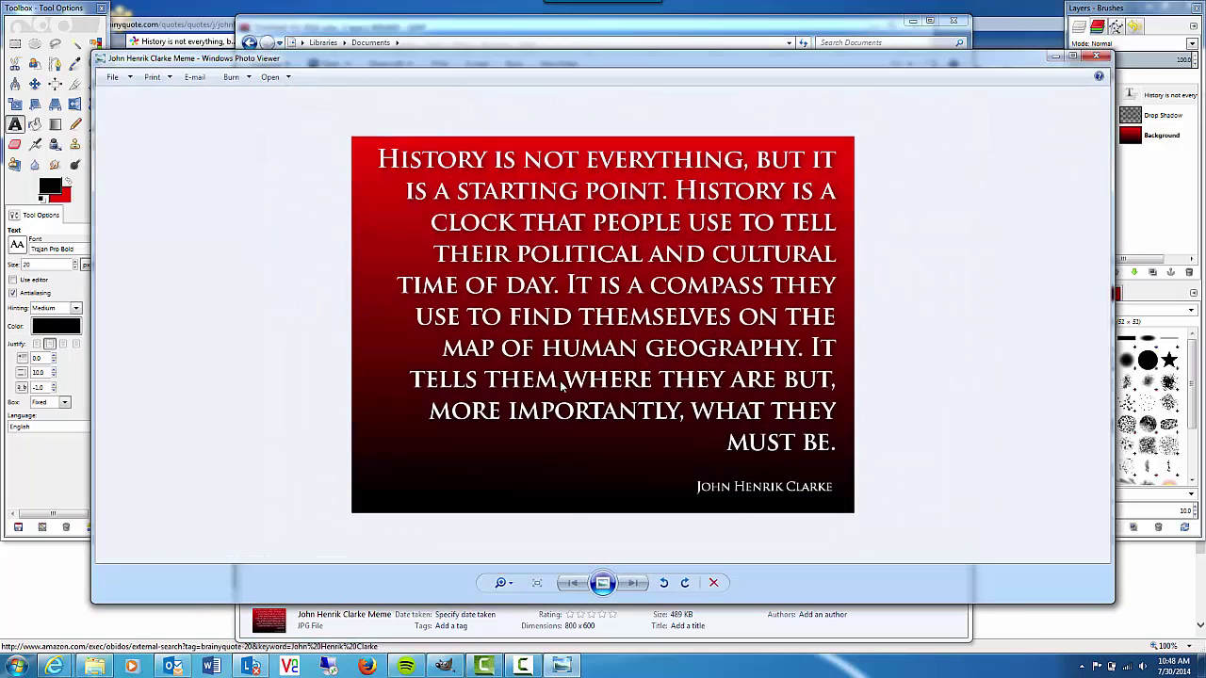